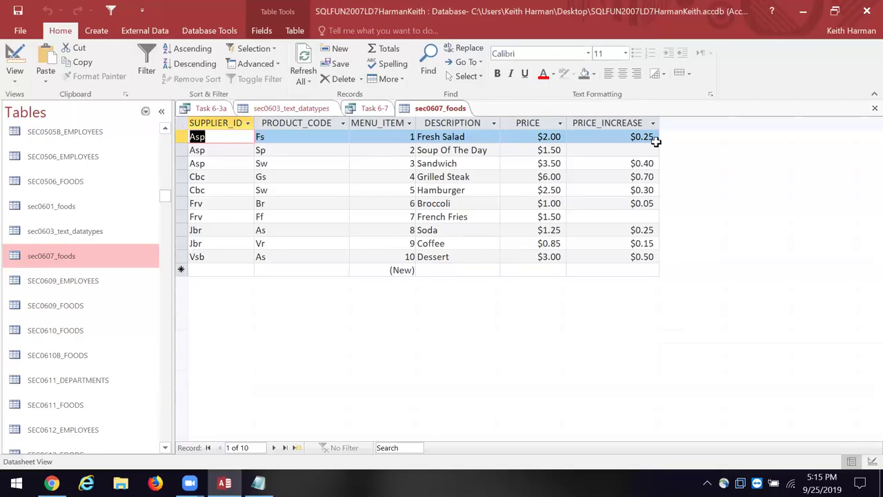
Open the sec0607_foods table in Design View and make SUPPLIER_ID its primary key.
right_click(454, 108)
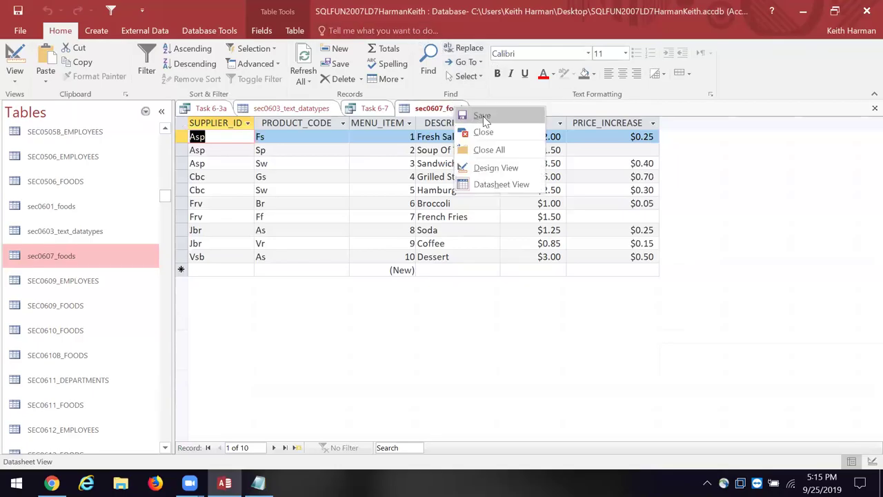
click(497, 168)
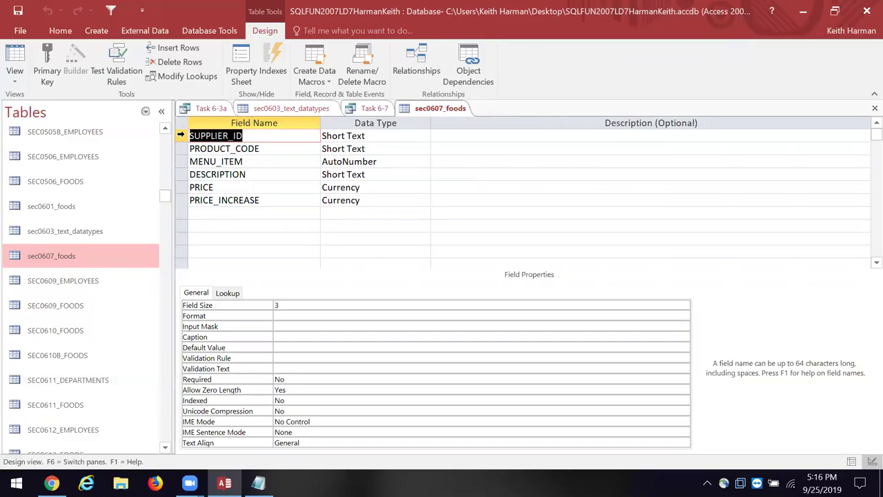
click(181, 135)
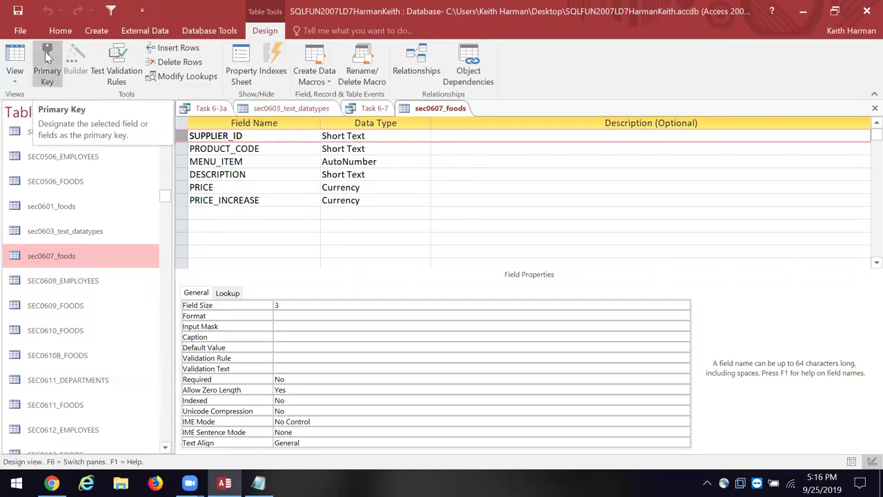
right_click(182, 140)
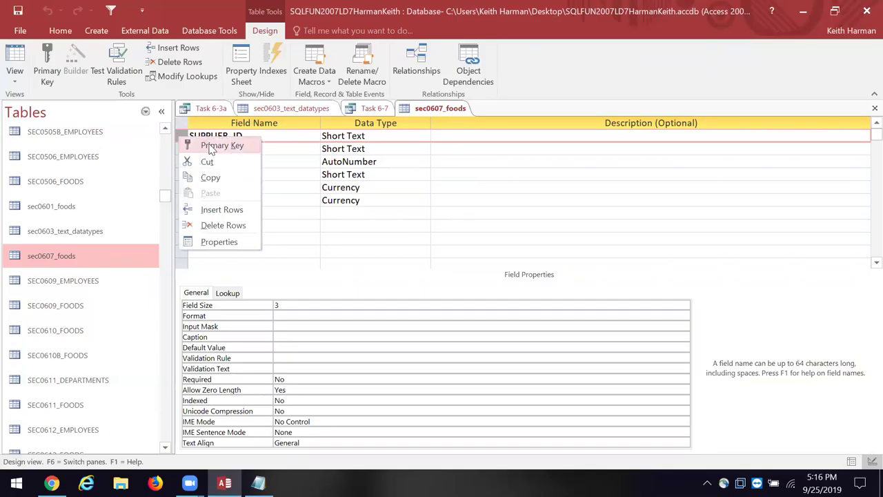
click(211, 148)
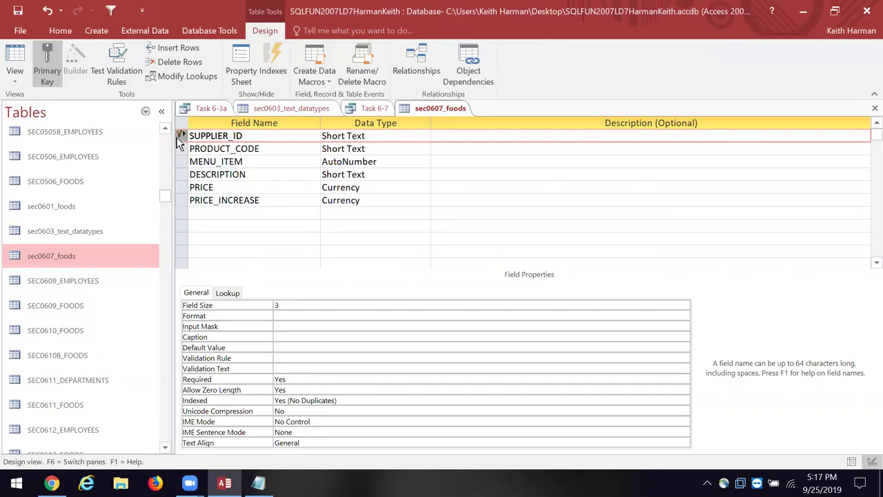
Remove the primary key designation from the SUPPLIER_ID field.
click(48, 66)
click(48, 64)
click(47, 58)
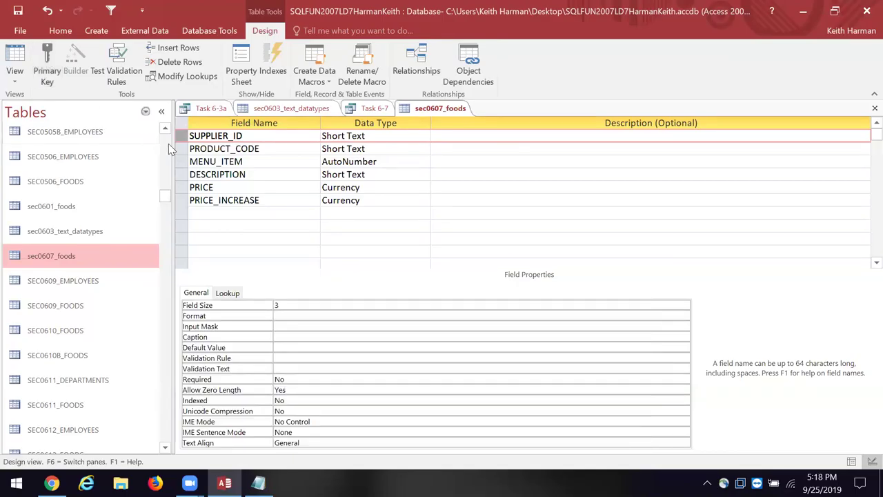
Make MENU_ITEM the table's primary key and remove the key designation again.
click(180, 161)
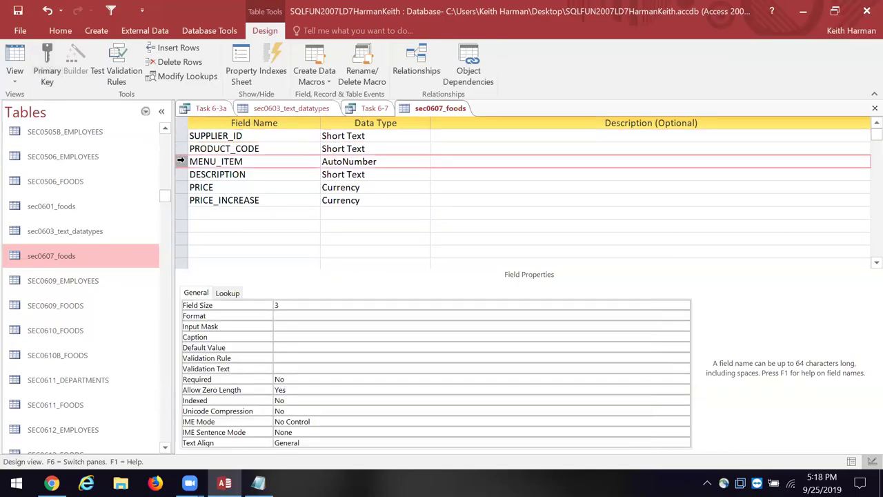
right_click(180, 161)
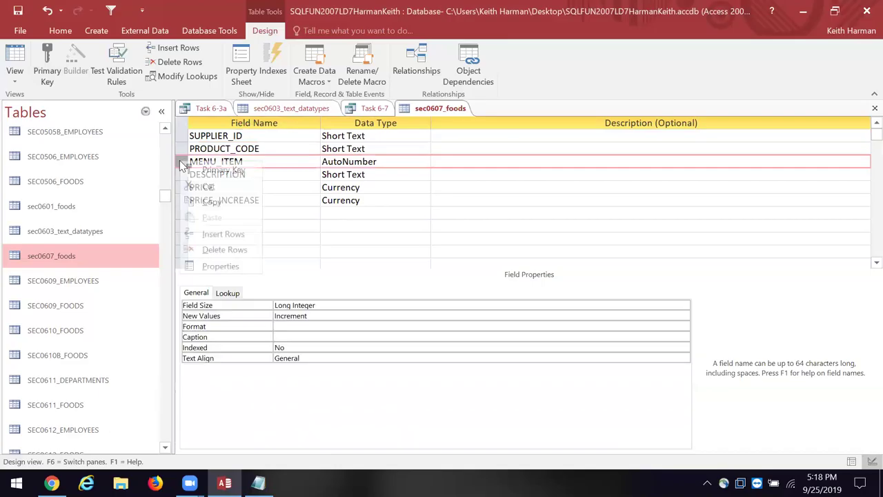
click(220, 171)
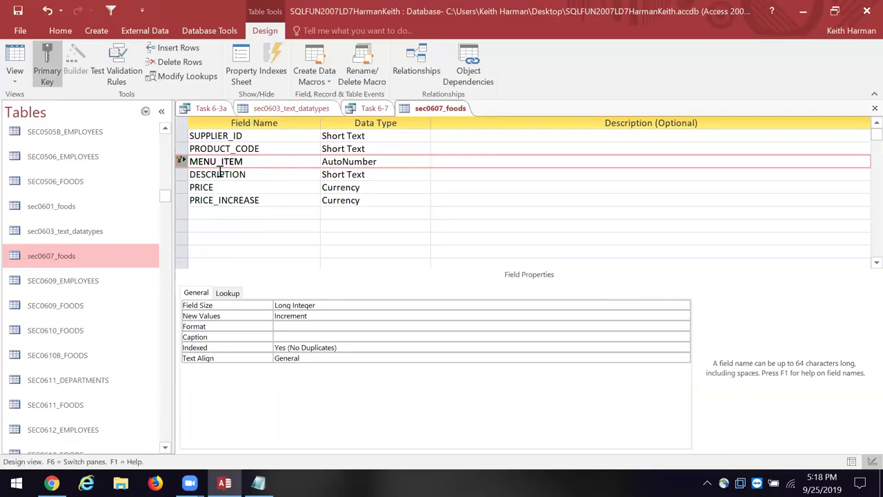
click(47, 63)
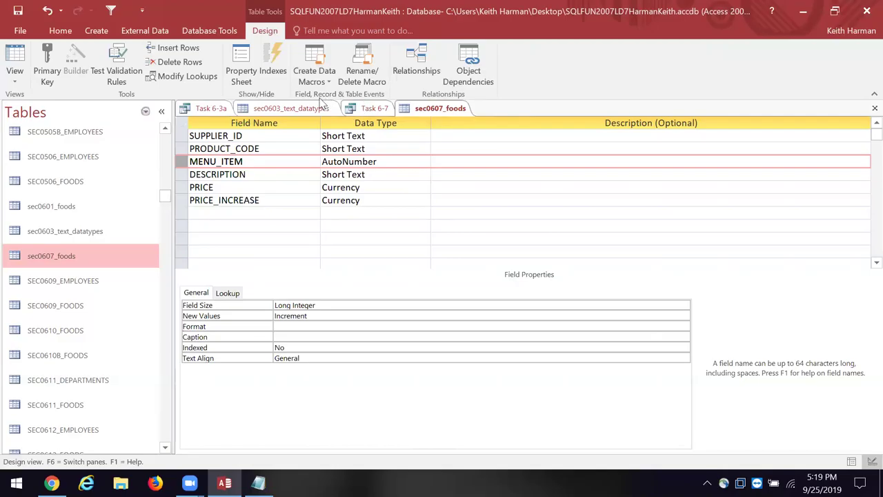
Close all open tables and queries, saving the design changes to sec0607_foods.
right_click(309, 109)
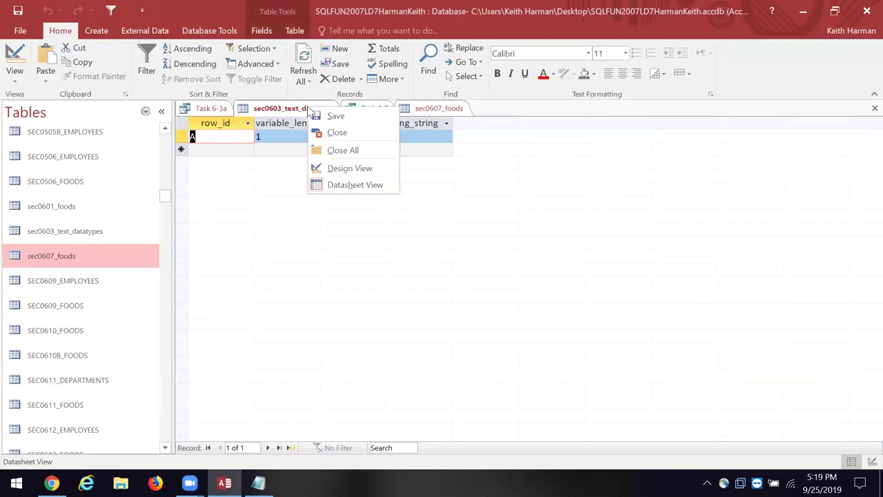
click(334, 152)
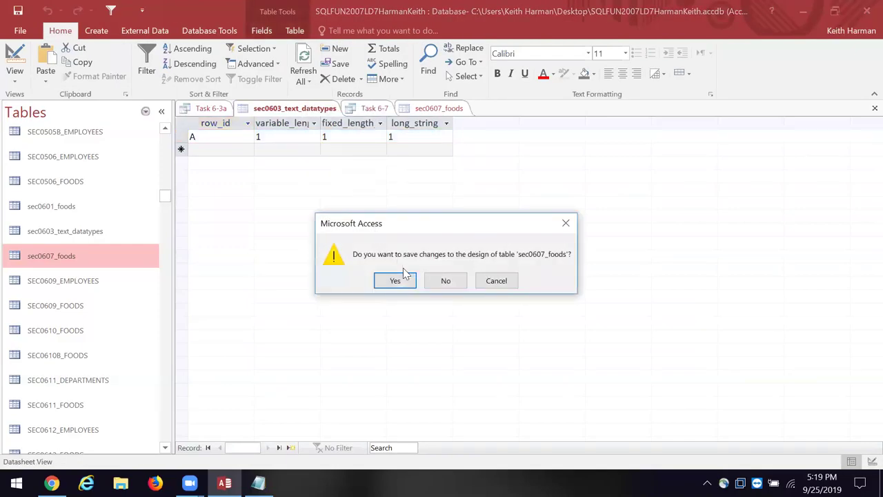
click(386, 280)
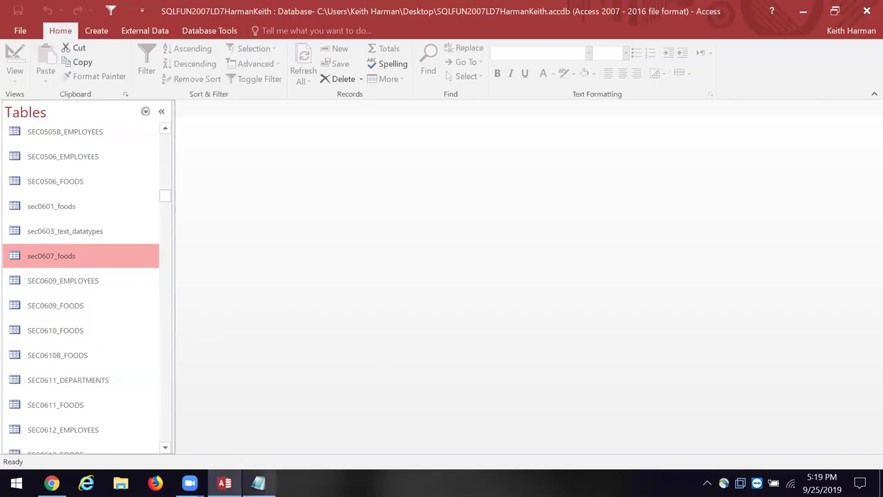
Switch to the "Access SQL for chapter 06" file in Notepad and find the section 6-10 statements for dropping and adding a primary key constraint.
mouse_move(260, 483)
click(303, 449)
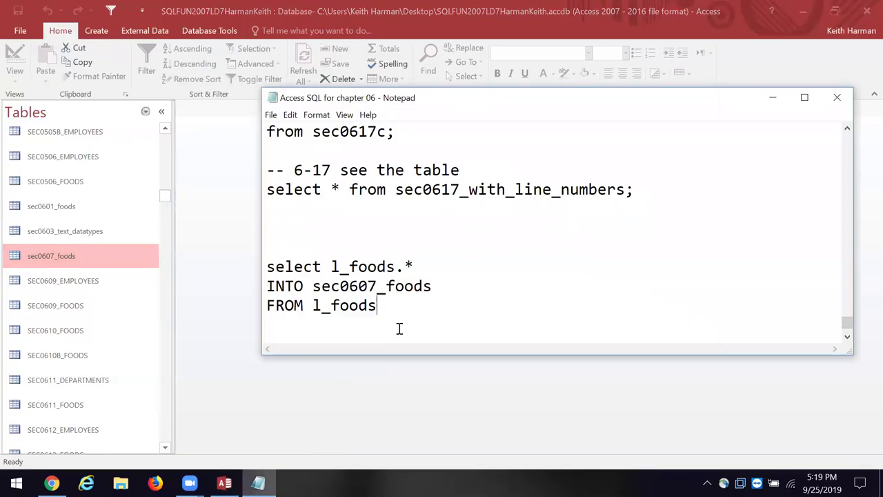
scroll(434, 311, up, 5)
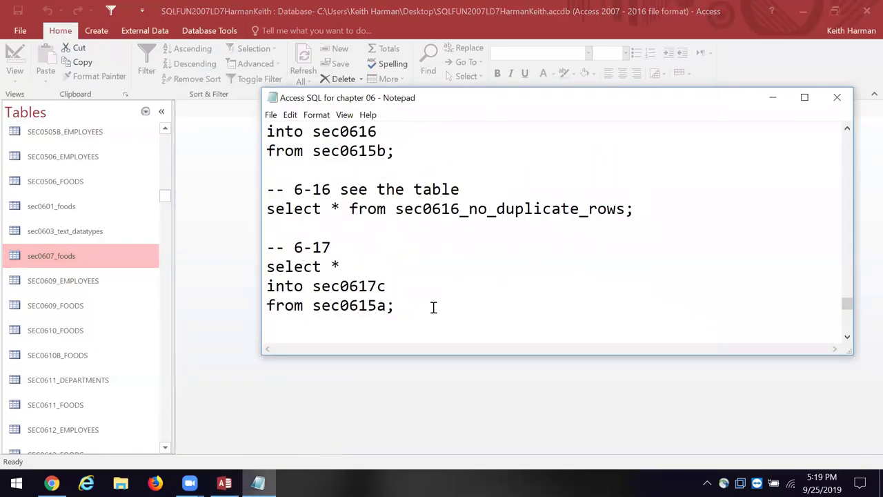
scroll(433, 307, down, 2)
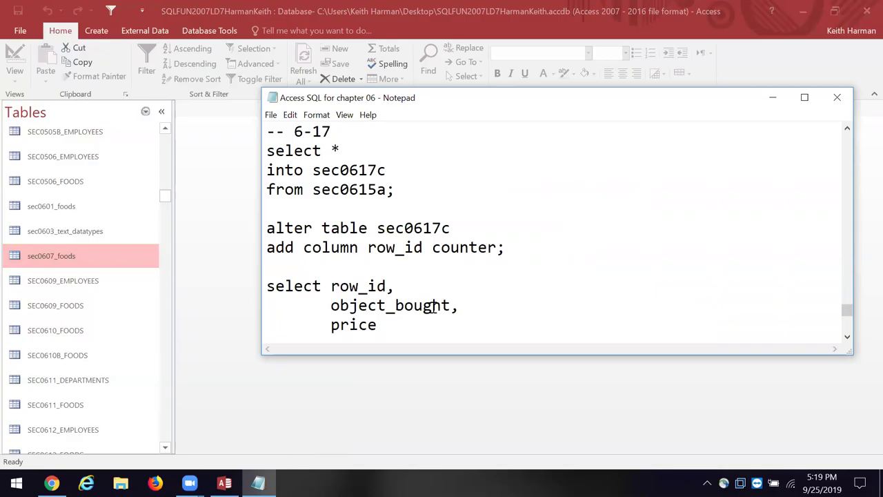
scroll(433, 308, up, 3)
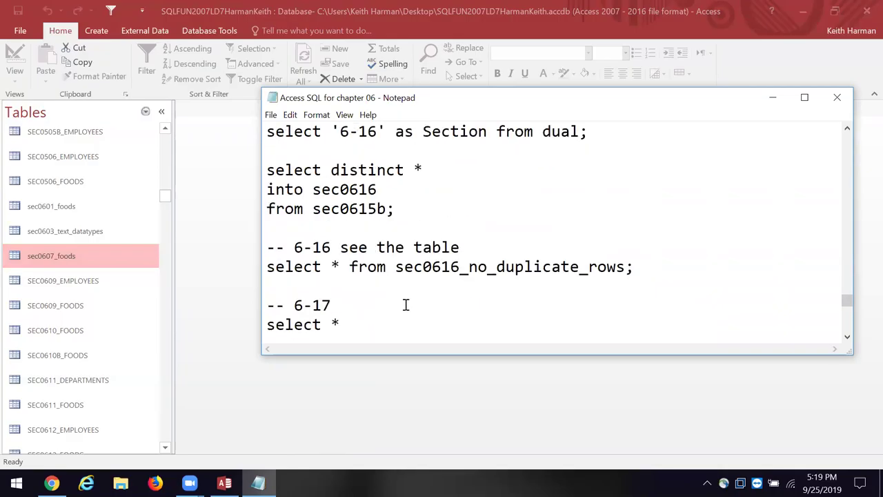
scroll(406, 305, up, 3)
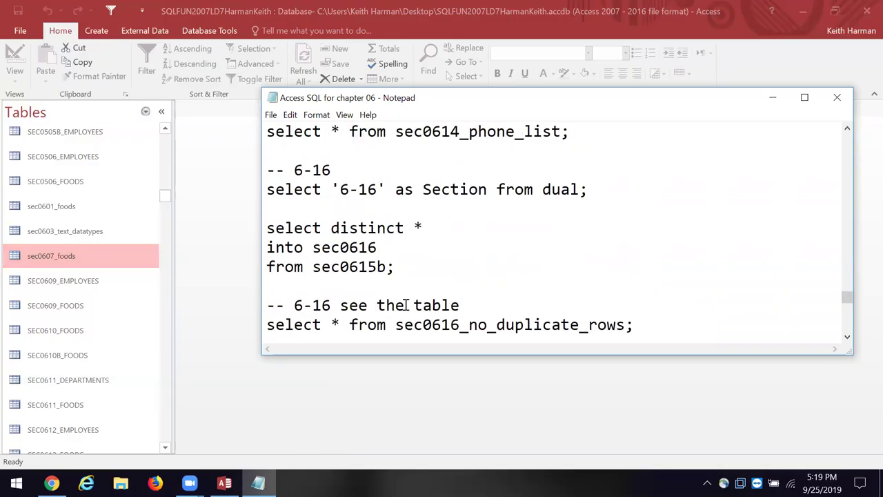
scroll(405, 305, up, 2)
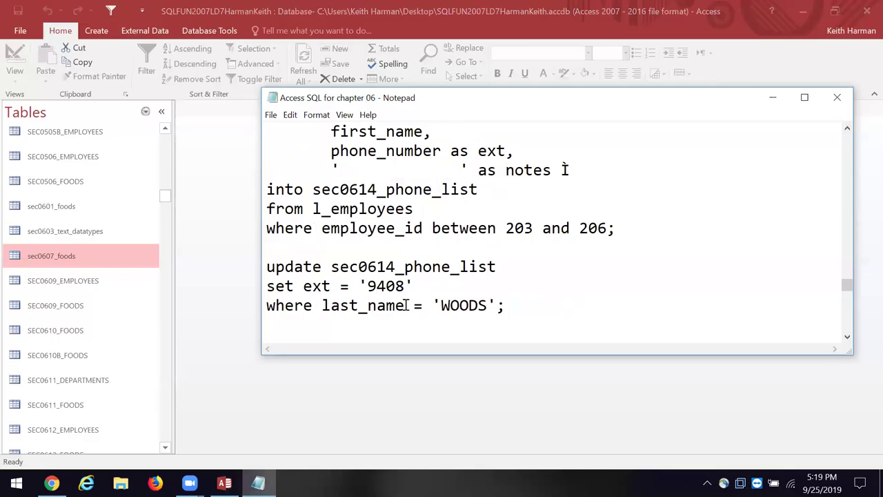
scroll(407, 305, up, 1)
scroll(405, 305, up, 2)
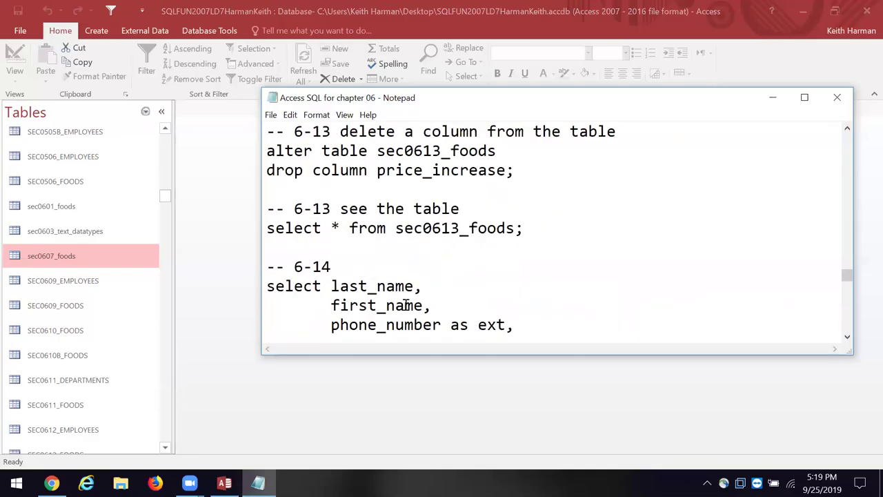
scroll(406, 305, up, 3)
scroll(406, 305, up, 2)
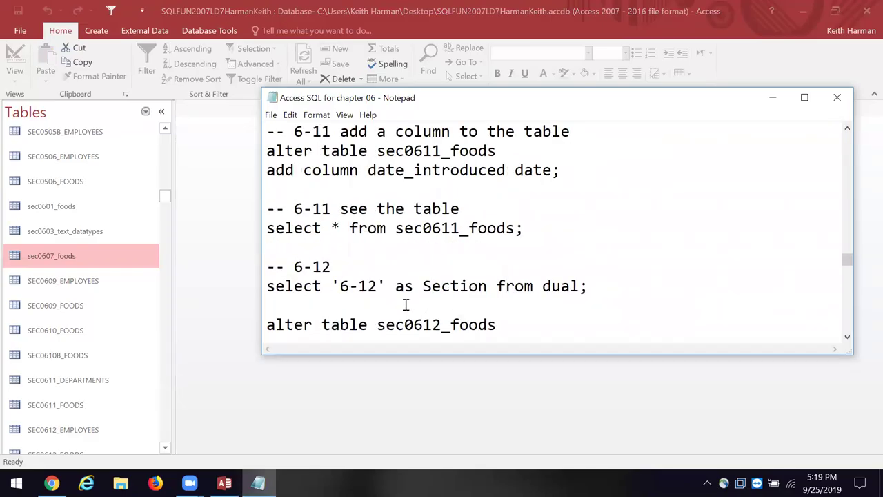
scroll(406, 305, up, 1)
scroll(406, 305, up, 2)
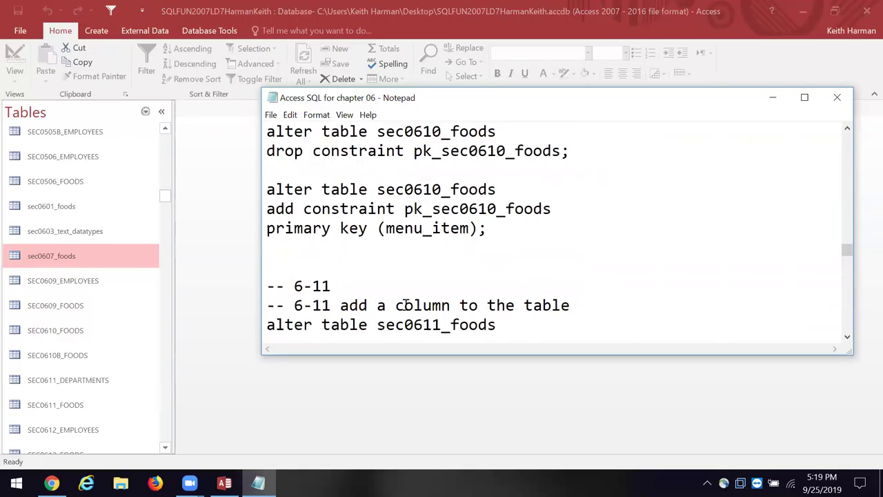
scroll(406, 305, up, 1)
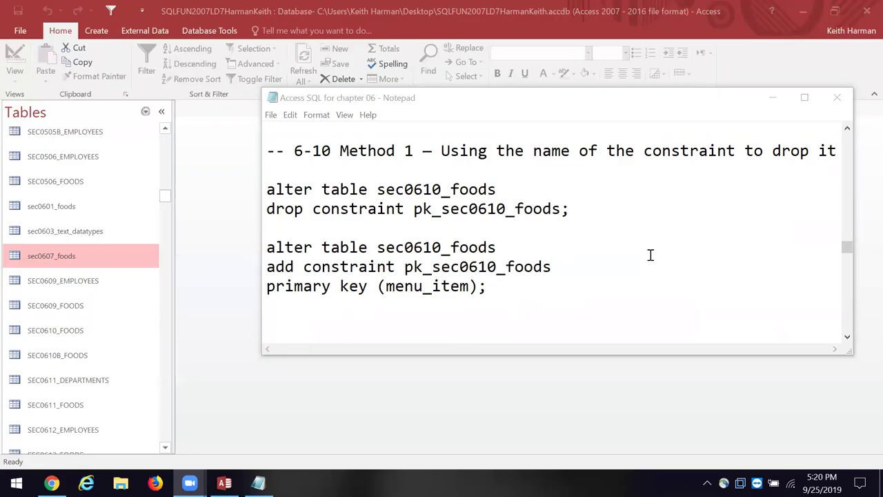
Review the section 6-10 primary key constraint statements and the section 6-11 statements that add the date_introduced column to sec0611_foods.
scroll(650, 256, down, 2)
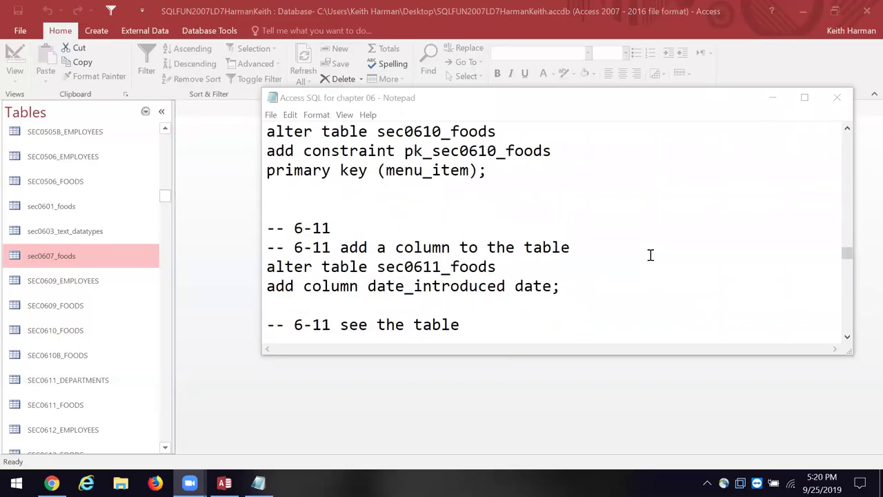
scroll(651, 255, down, 1)
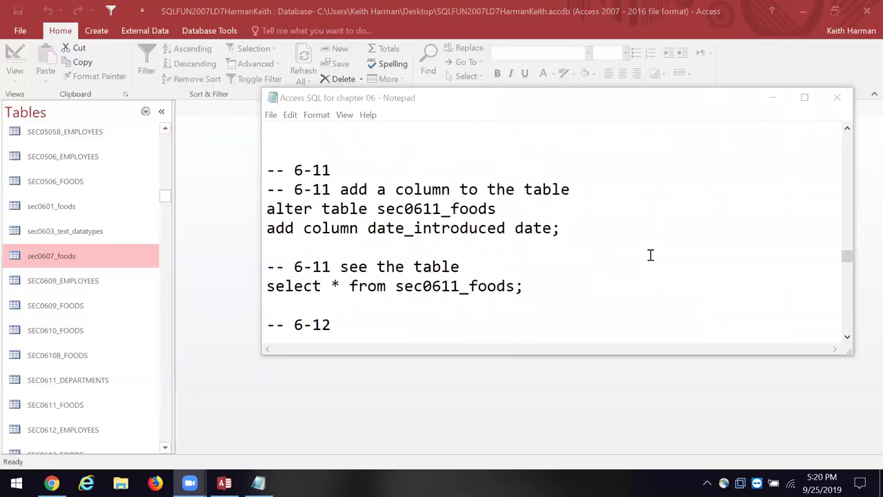
scroll(650, 255, down, 1)
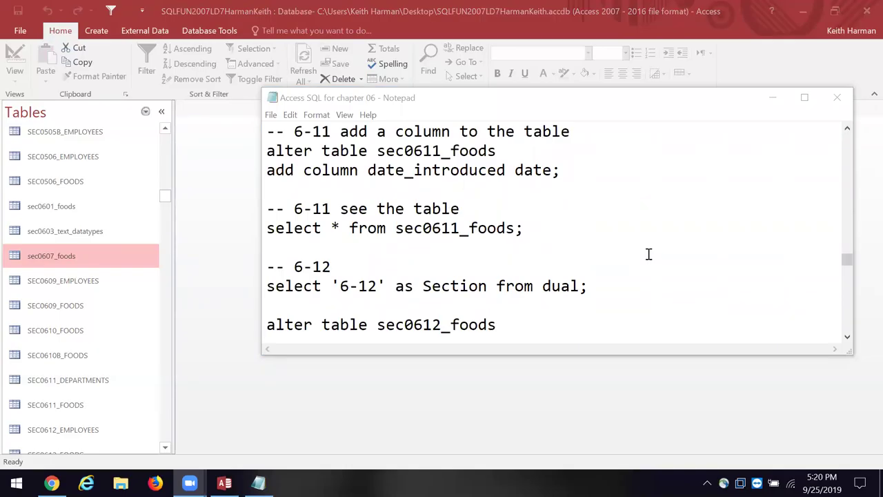
scroll(649, 255, up, 1)
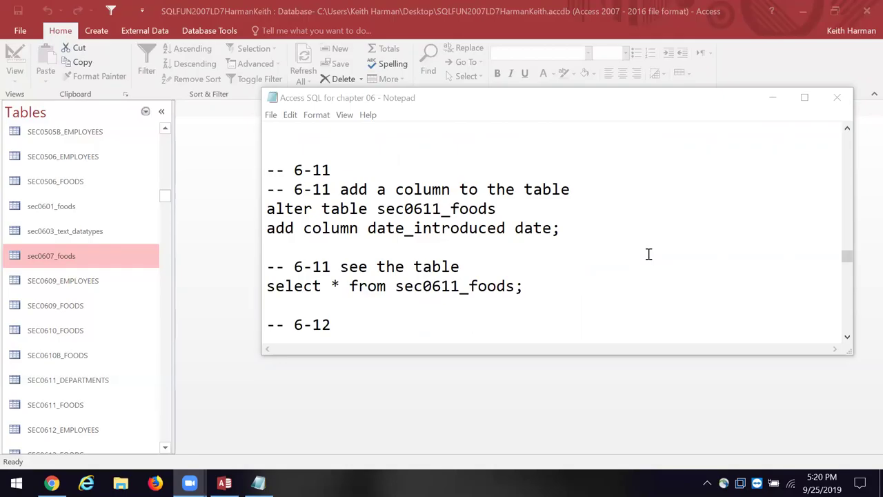
scroll(404, 235, up, 2)
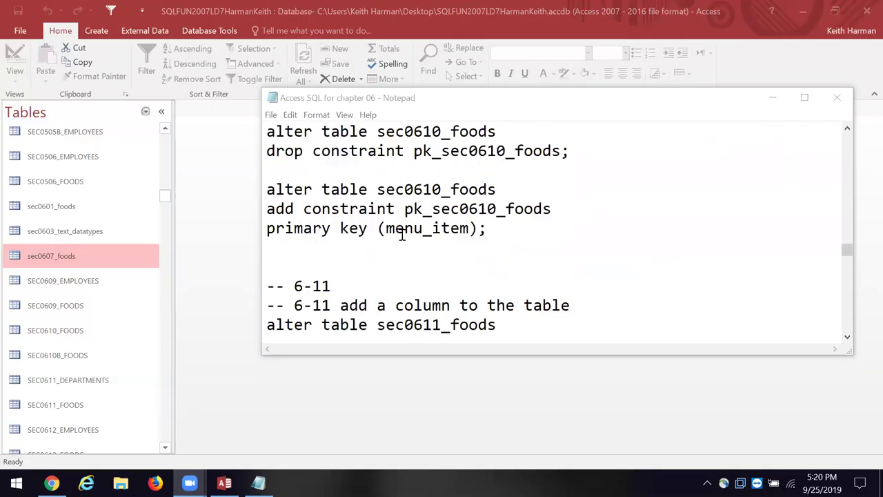
scroll(596, 256, up, 1)
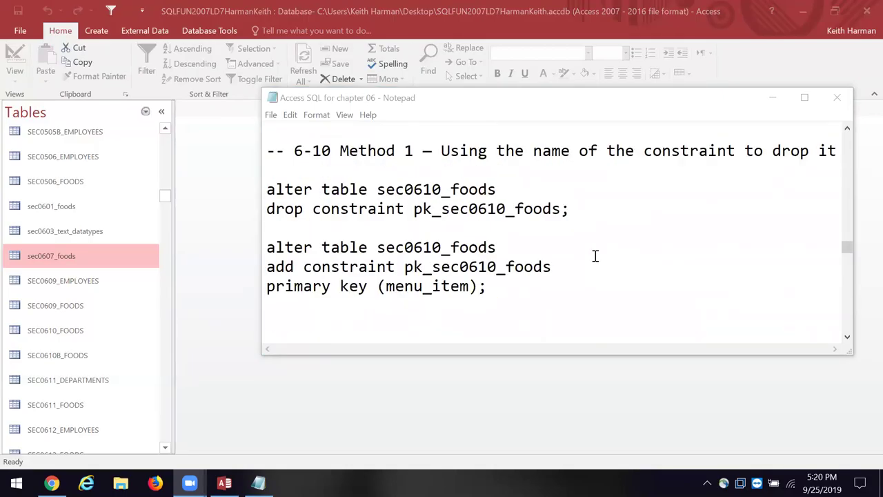
scroll(595, 256, down, 1)
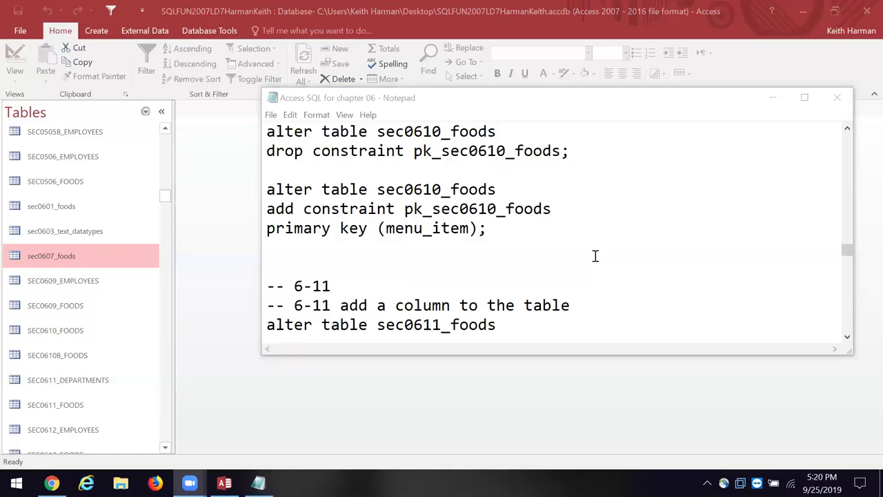
scroll(596, 256, up, 1)
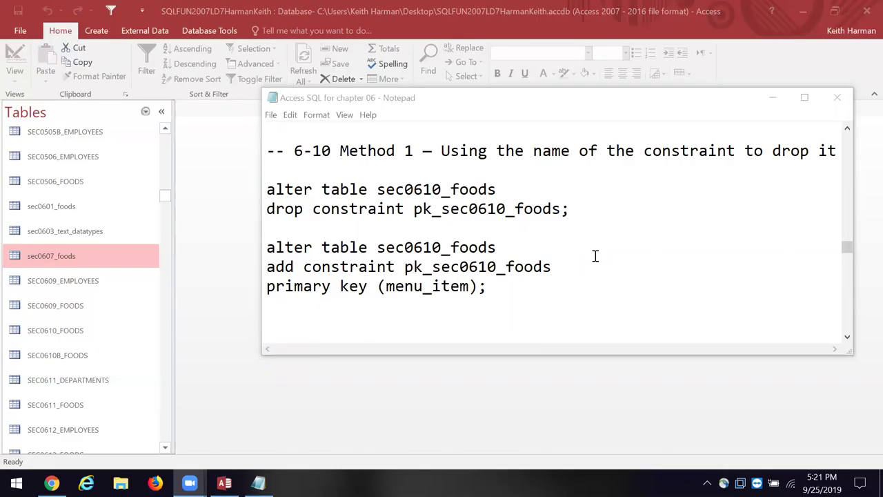
scroll(596, 256, down, 1)
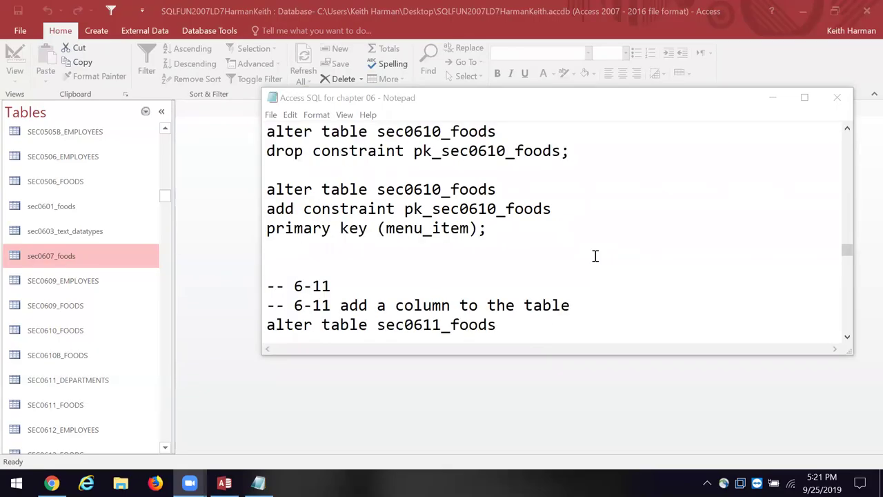
scroll(595, 256, down, 1)
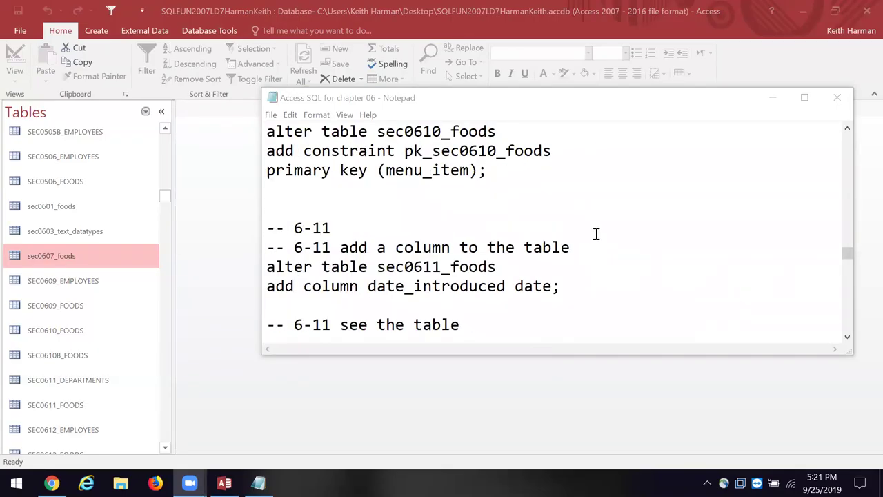
scroll(596, 234, down, 2)
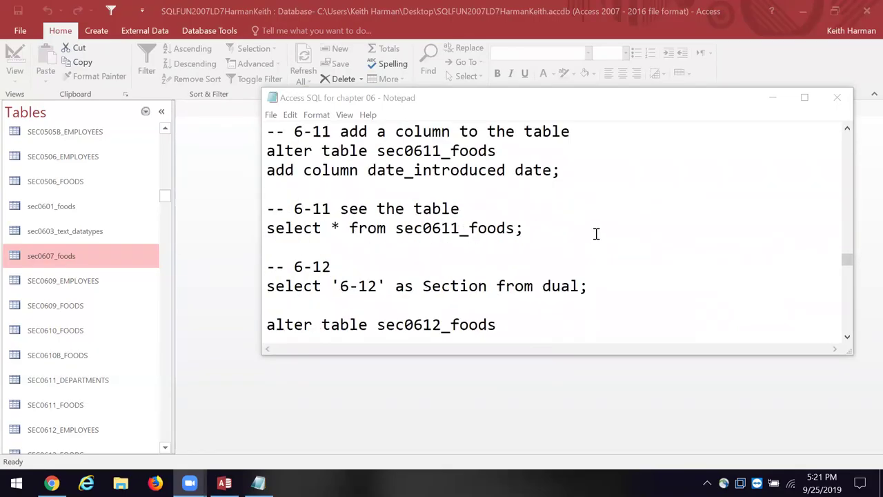
scroll(596, 234, up, 1)
scroll(596, 234, down, 1)
scroll(596, 234, up, 1)
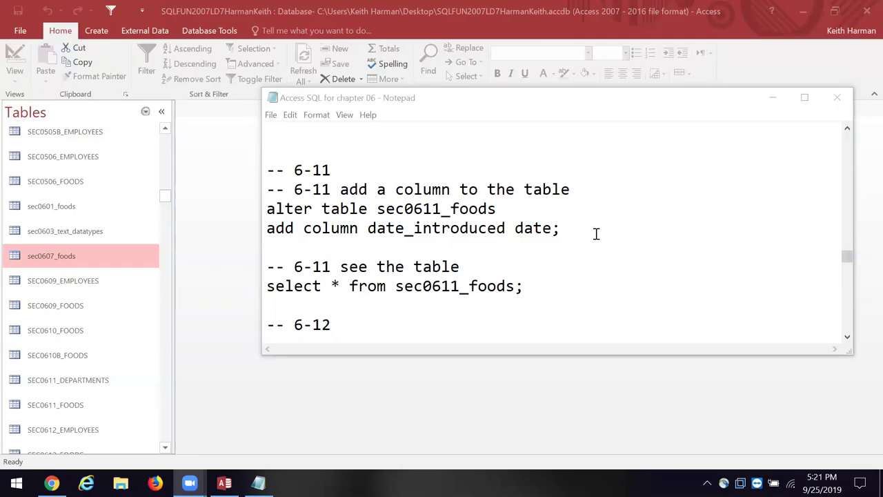
Examine the section 6-11 add-column statement for sec0611_foods and reread the preceding key constraint statements back to section 6-7.
click(266, 210)
drag(267, 211, 539, 239)
key(shift+Left)
key(shift+Left)
key(shift+Left)
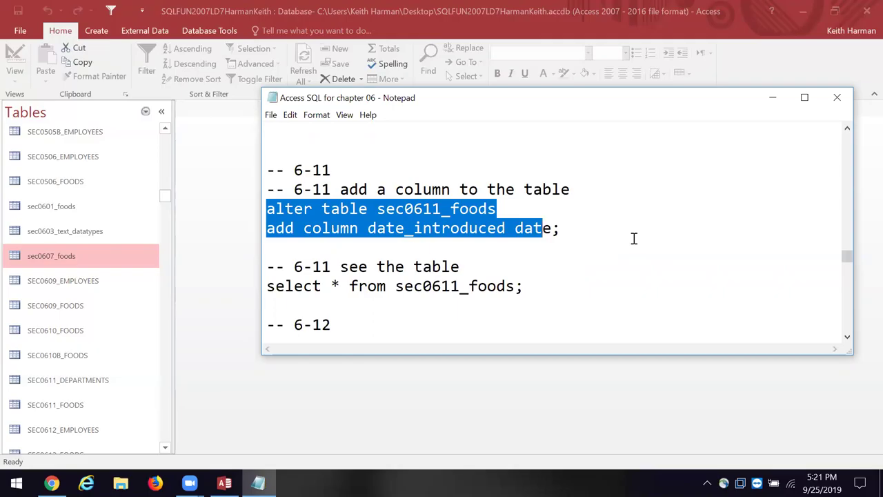
click(629, 250)
scroll(633, 250, up, 2)
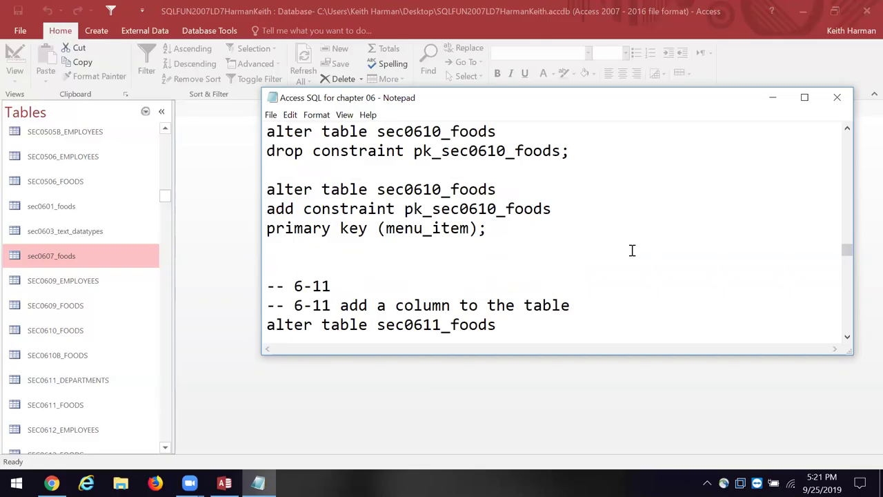
scroll(632, 250, up, 1)
scroll(632, 250, up, 1)
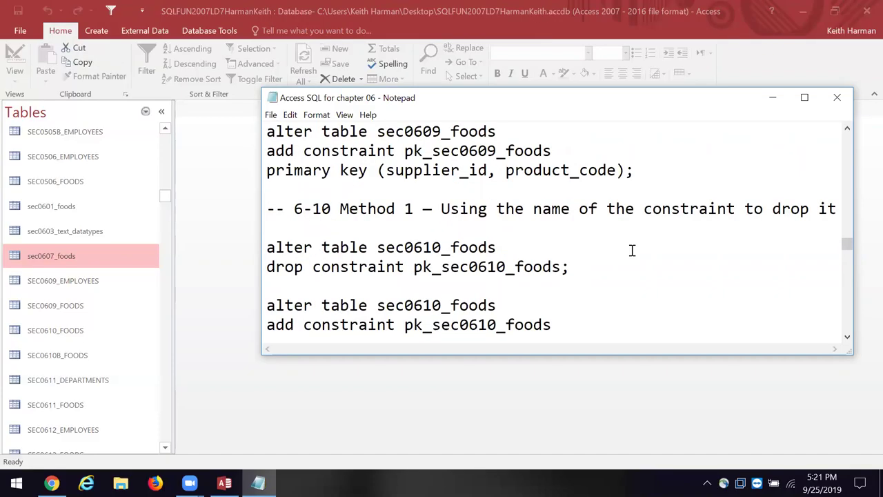
scroll(633, 250, up, 1)
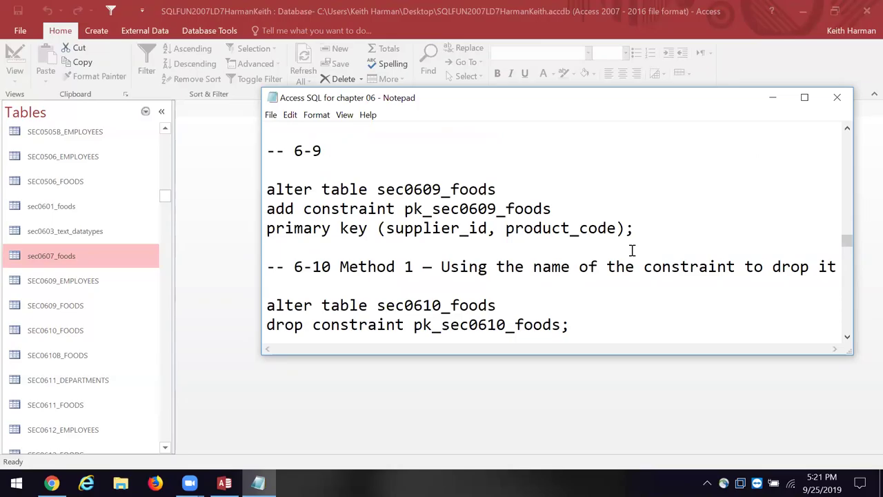
scroll(632, 250, up, 2)
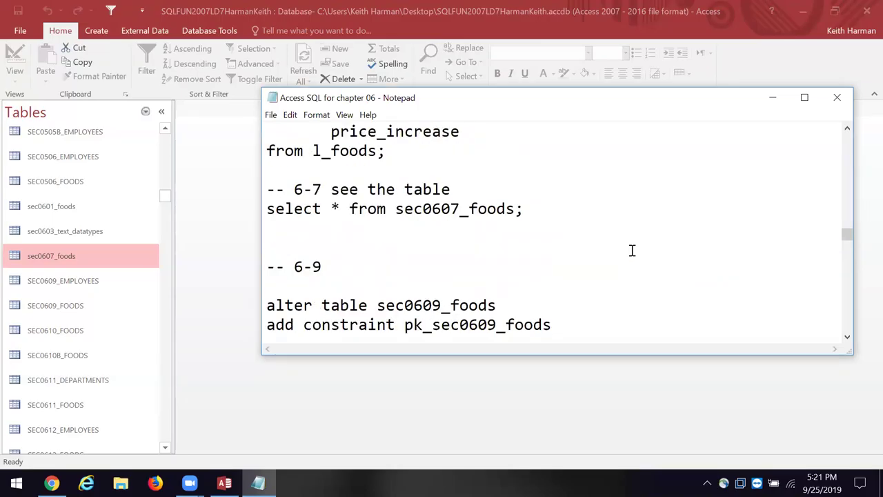
scroll(632, 250, up, 1)
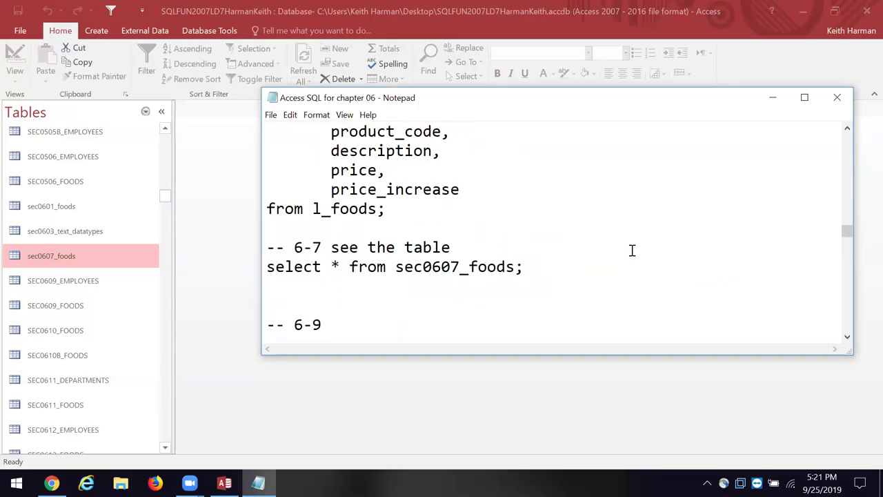
Delete the select statement that copies l_foods into sec0607_foods at the end of the SQL file.
scroll(632, 250, down, 5)
scroll(633, 250, down, 5)
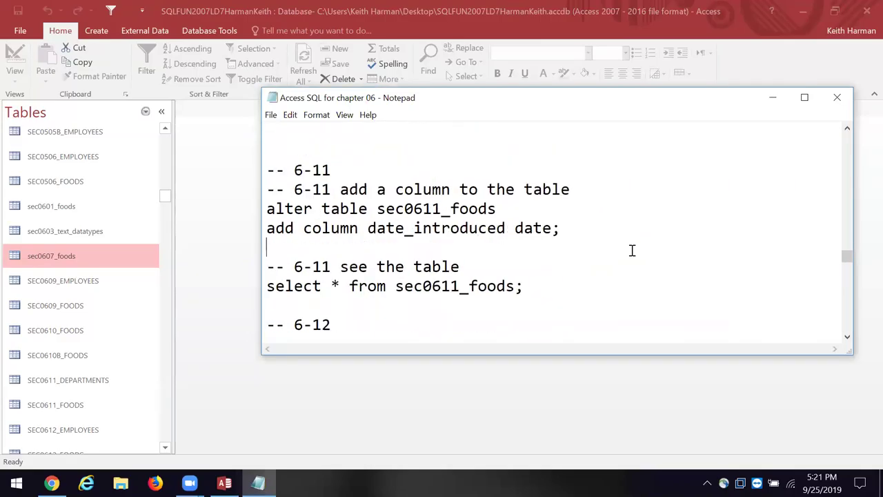
scroll(632, 250, down, 3)
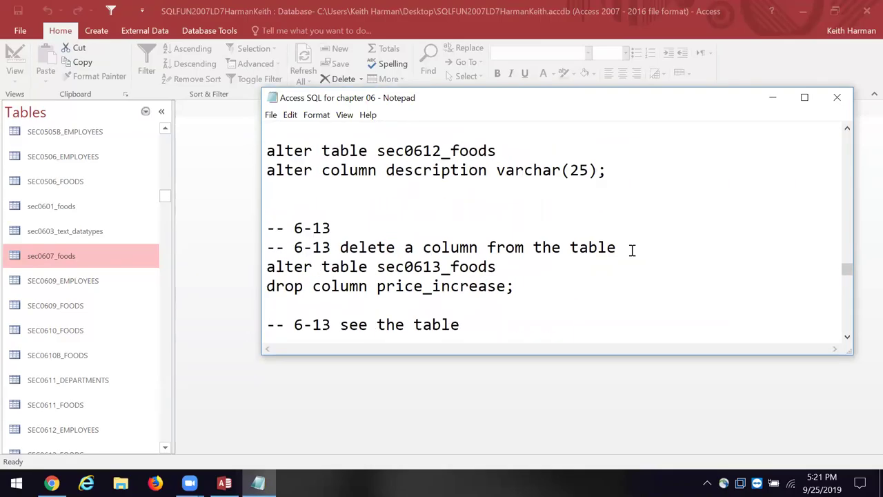
scroll(632, 250, down, 15)
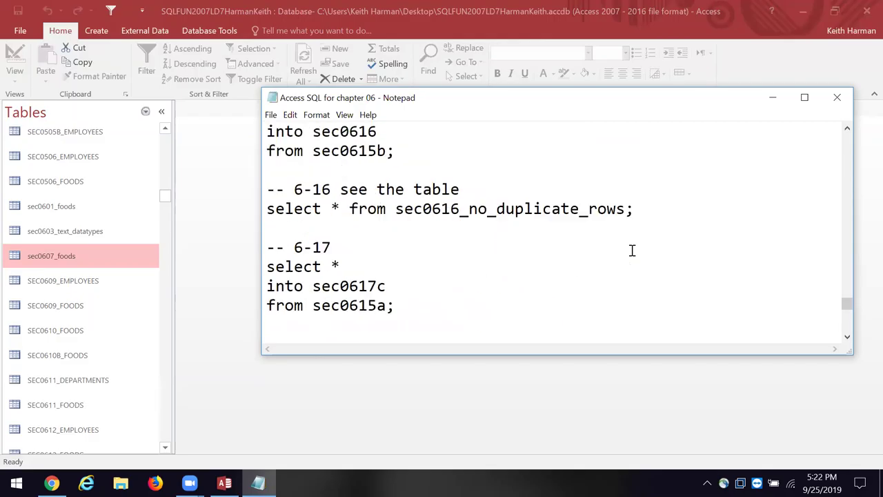
click(266, 229)
shift+click(456, 235)
shift+click(467, 267)
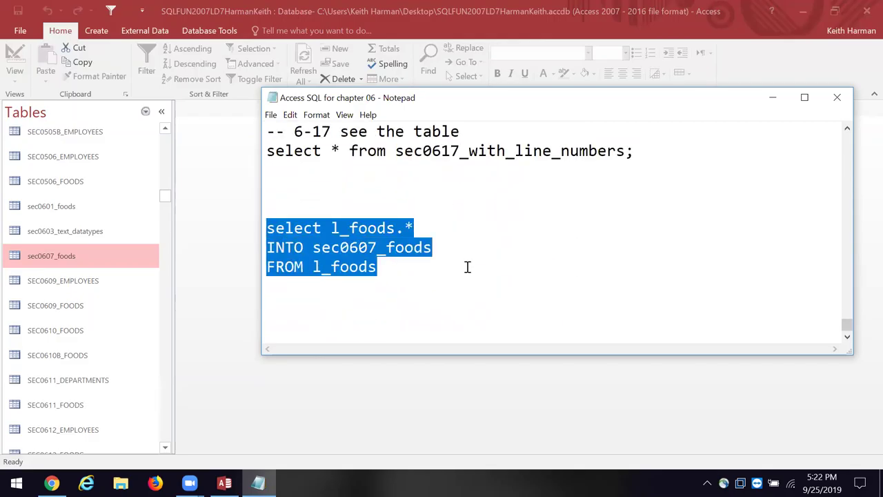
key(Delete)
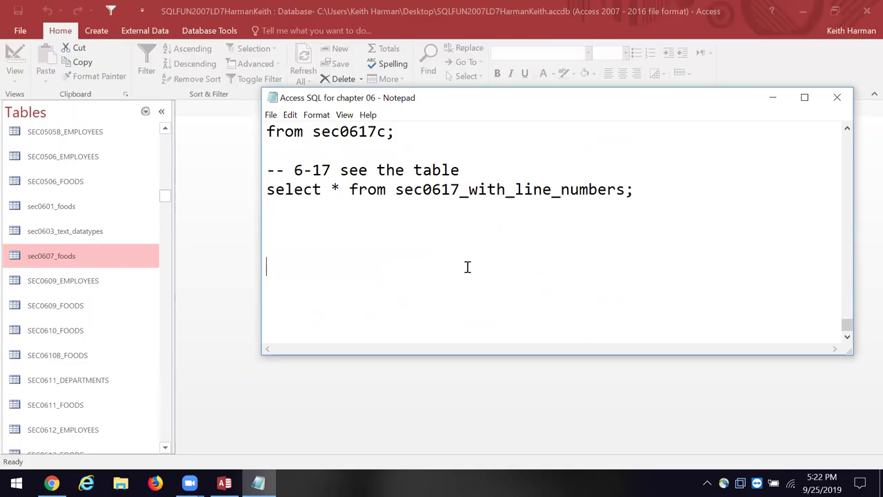
Start a new statement at the end of the file with the line "alter table sec0601_foods".
text(alterb)
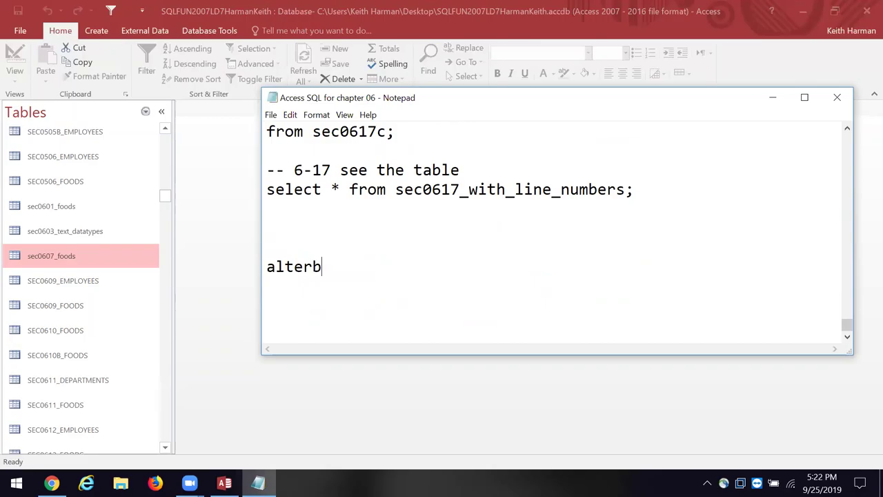
key(BackSpace)
text(table sec0601)
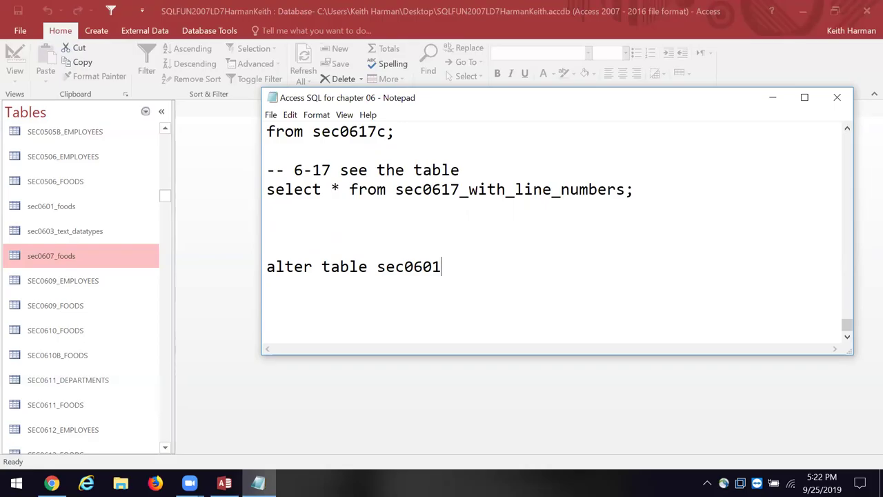
text(_foods)
key(Return)
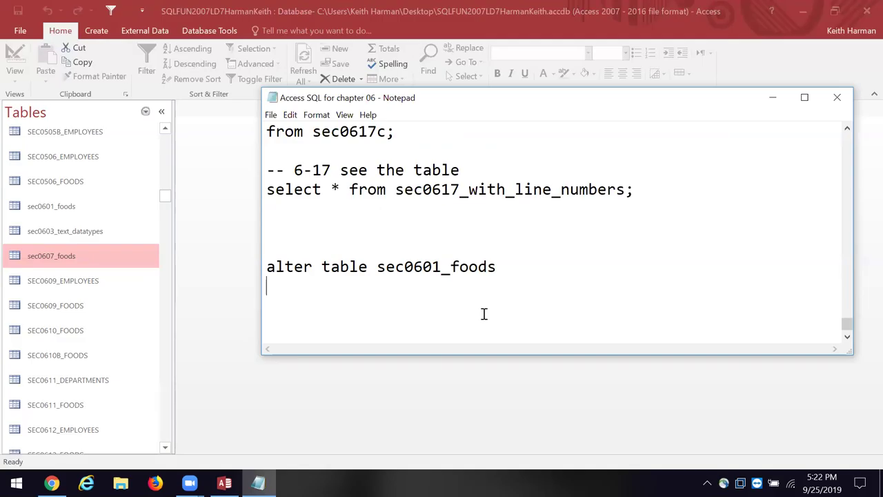
Replace the table name in the new alter table line with sec0611_foods.
click(505, 271)
key(BackSpace)
key(BackSpace)
key(BackSpace)
key(BackSpace)
key(BackSpace)
key(BackSpace)
key(BackSpace)
key(BackSpace)
key(BackSpace)
key(BackSpace)
key(BackSpace)
key(BackSpace)
key(BackSpace)
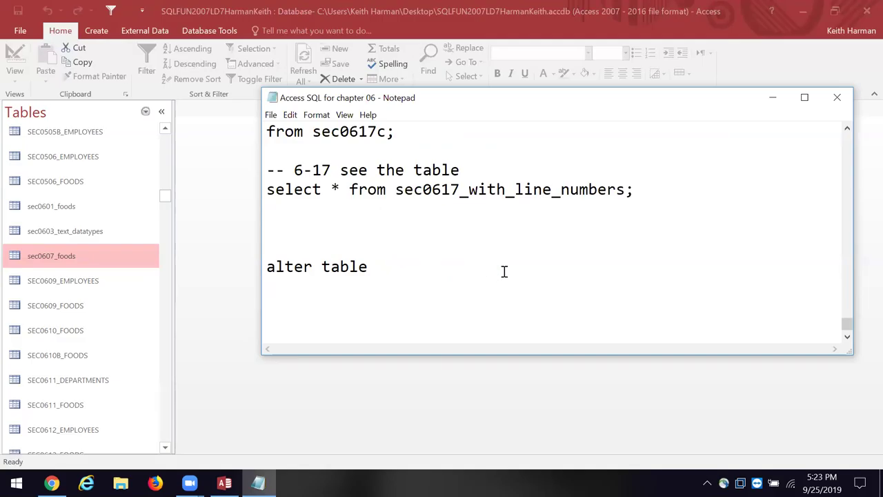
text(sec0611_)
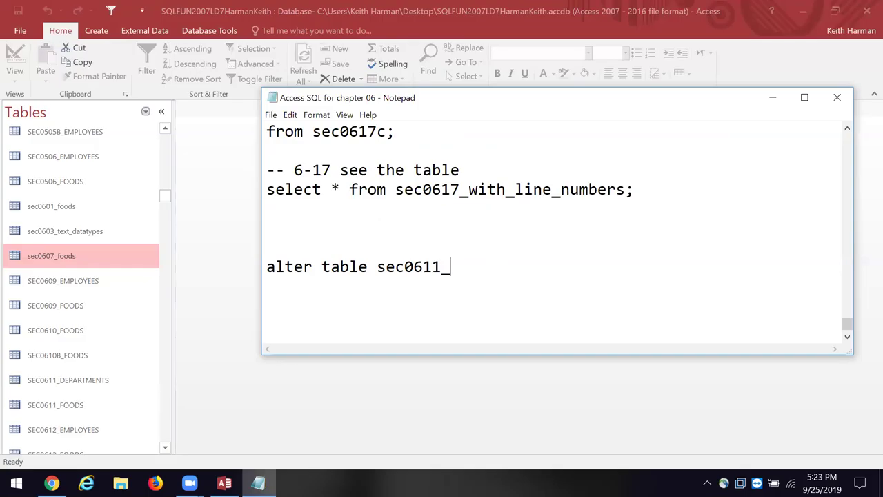
text(foods)
Complete the statement with a second line reading "add column date_introduced datetime;".
key(Return)
text(add column)
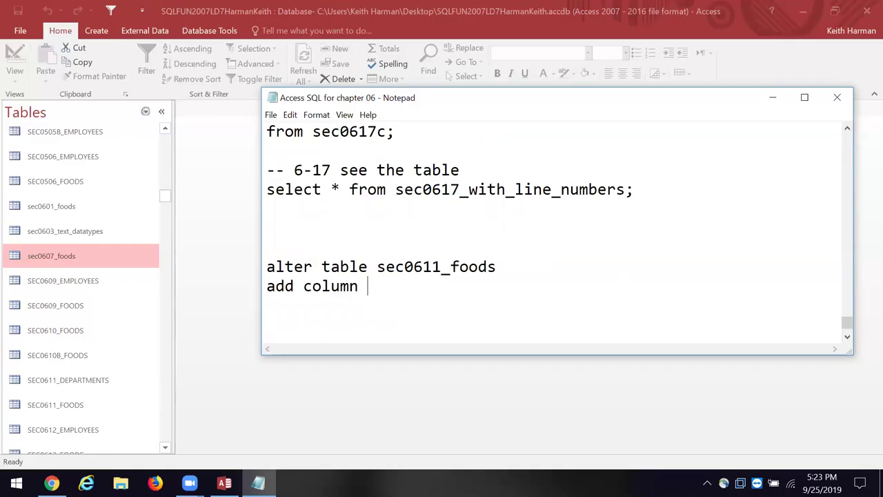
text( date_introduced)
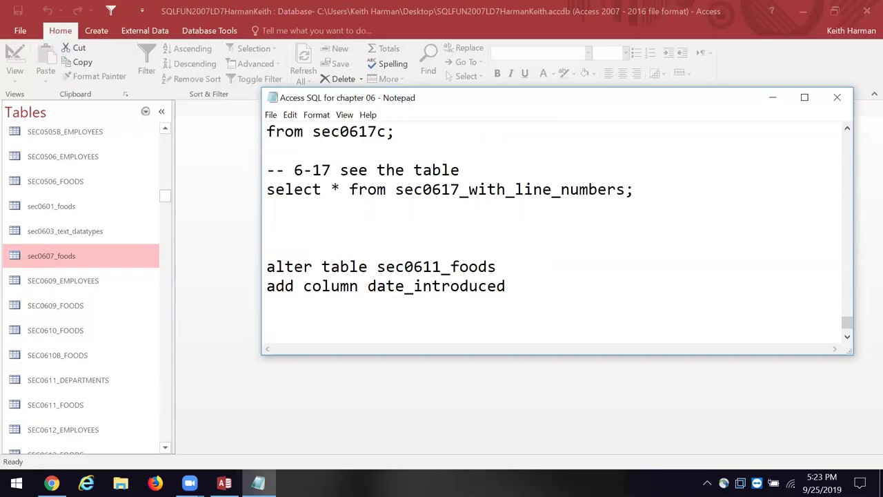
text( datetime;)
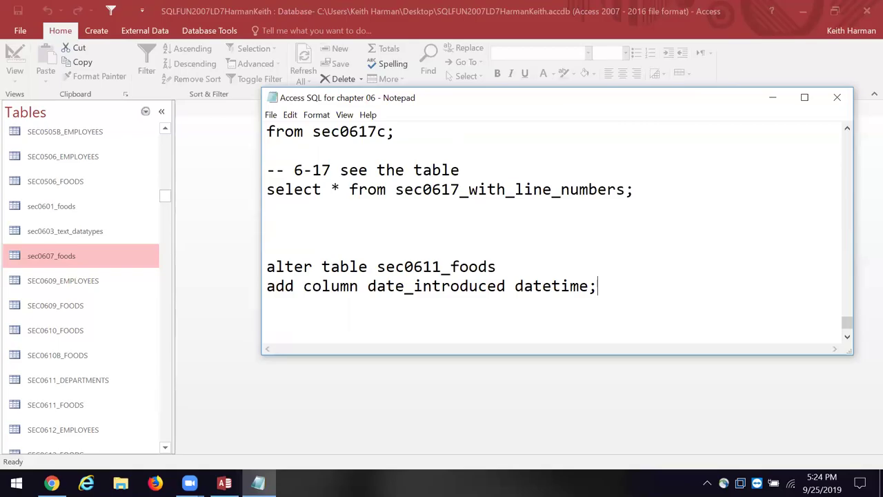
Copy the complete two-line alter table sec0611_foods statement and switch to Access.
click(268, 267)
drag(268, 267, 609, 294)
key(ctrl+c)
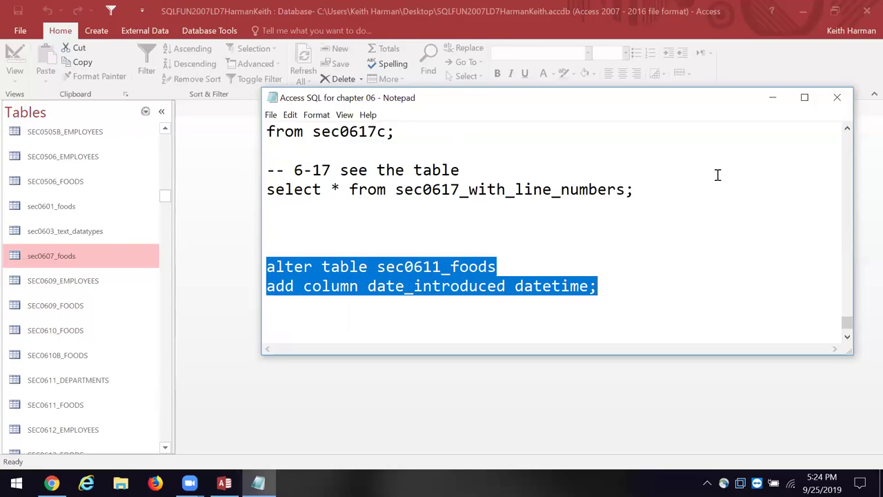
key(alt+Tab)
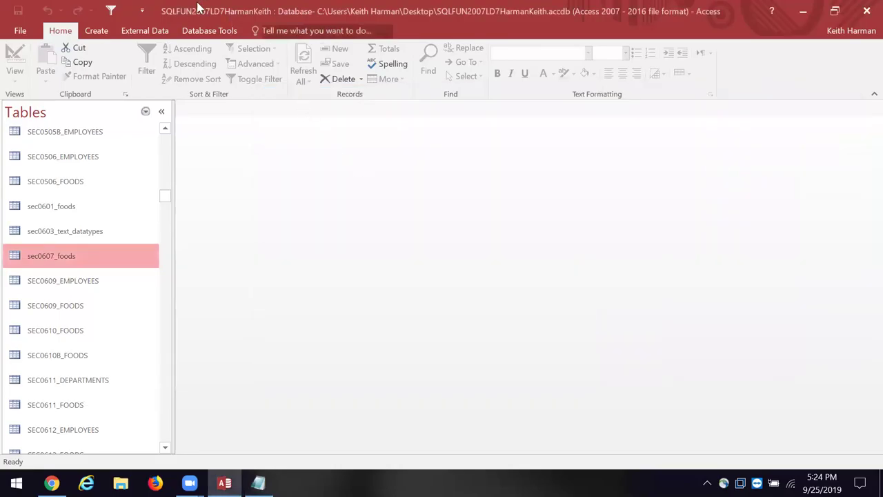
Create a new query without tables in SQL view, replace its default text with the copied statement, and run it.
click(103, 32)
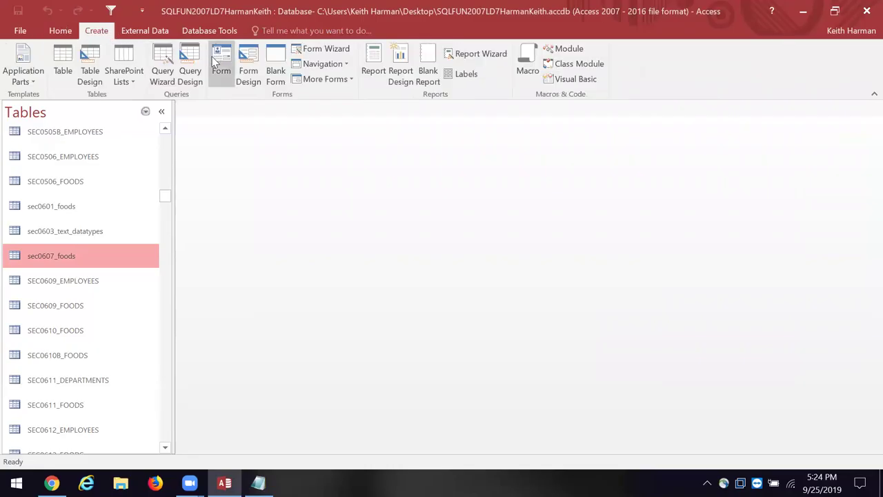
click(186, 65)
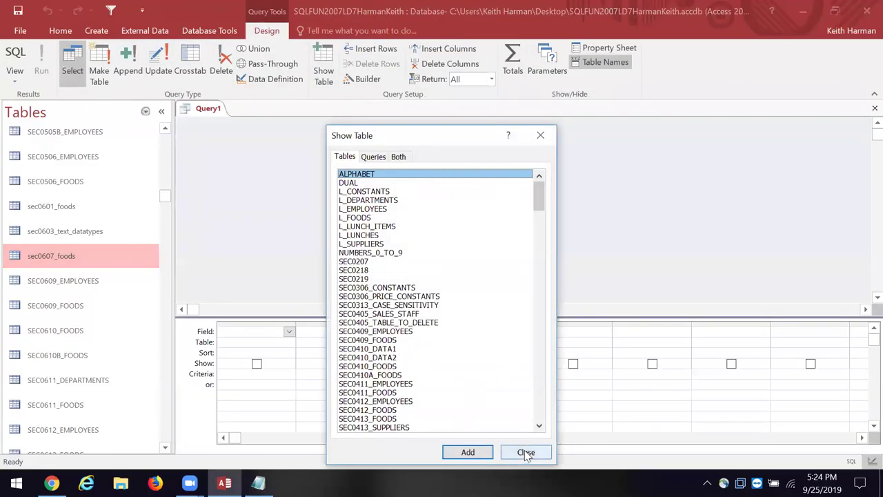
click(525, 452)
click(14, 53)
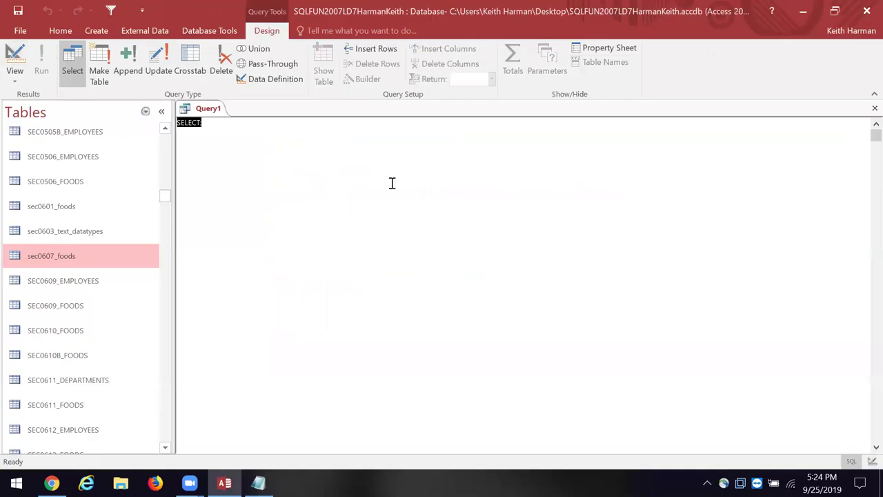
key(Delete)
key(ctrl+v)
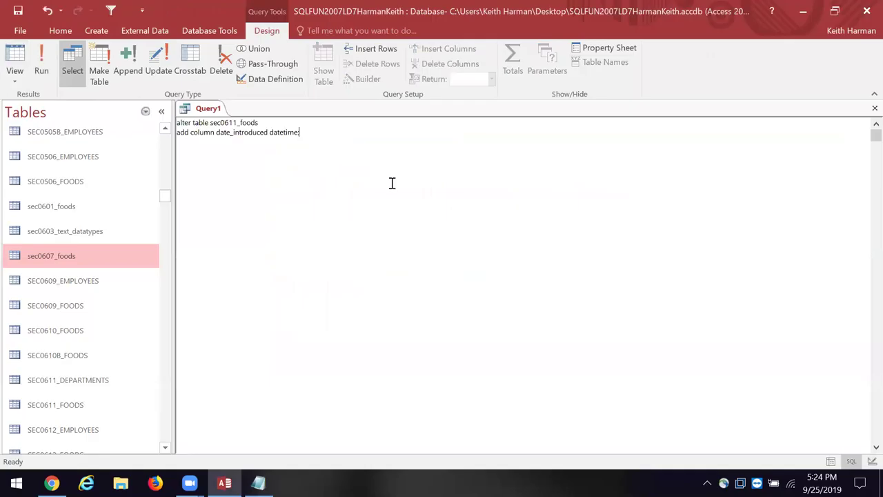
click(36, 56)
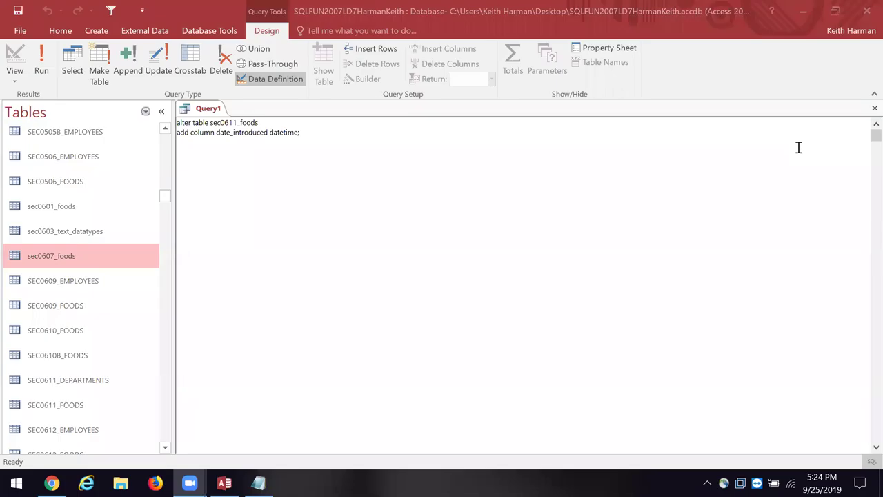
mouse_move(228, 69)
mouse_down()
mouse_move(312, 66)
mouse_move(283, 98)
mouse_move(224, 77)
mouse_up()
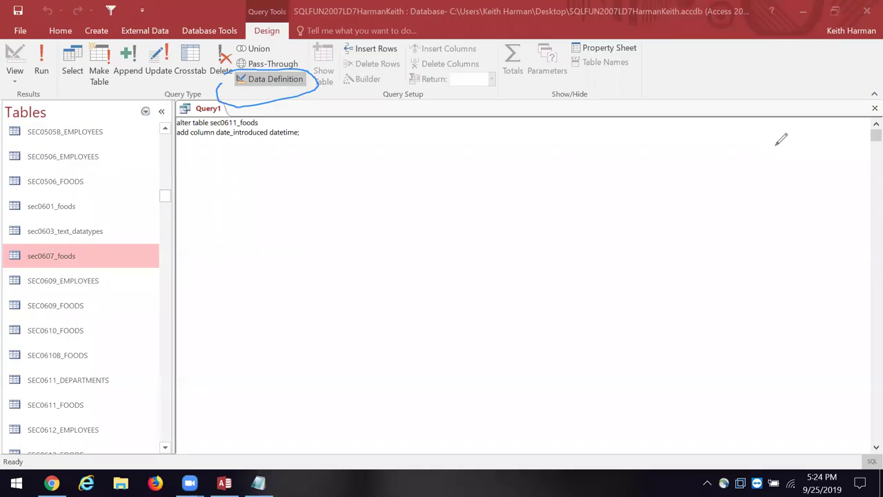
click(314, 94)
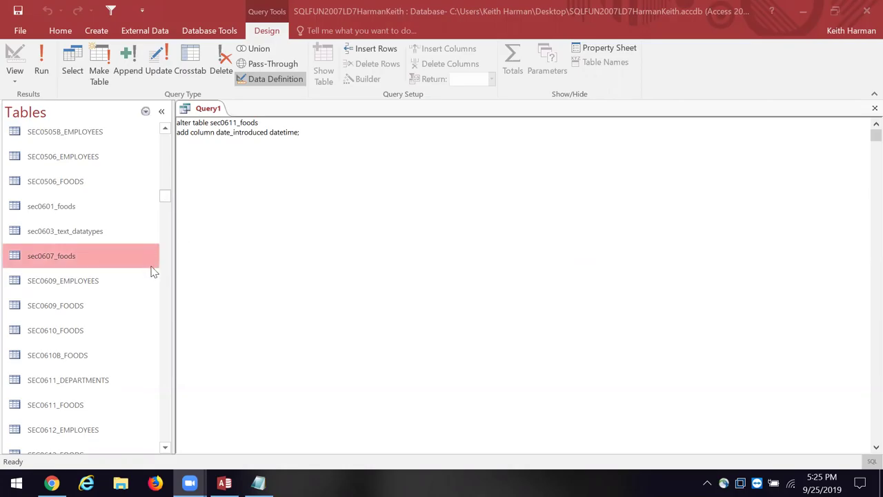
Open the SEC0611_FOODS table in Datasheet View to check its columns.
scroll(166, 297, down, 1)
scroll(167, 296, down, 1)
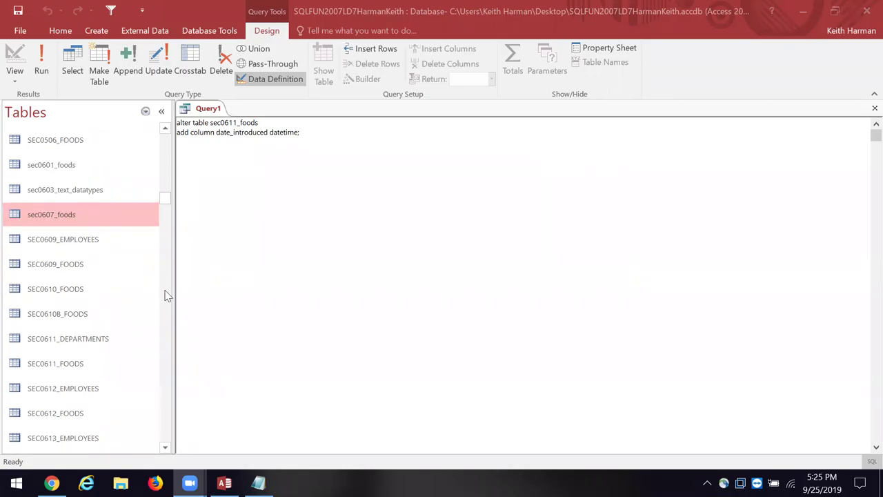
scroll(166, 296, down, 4)
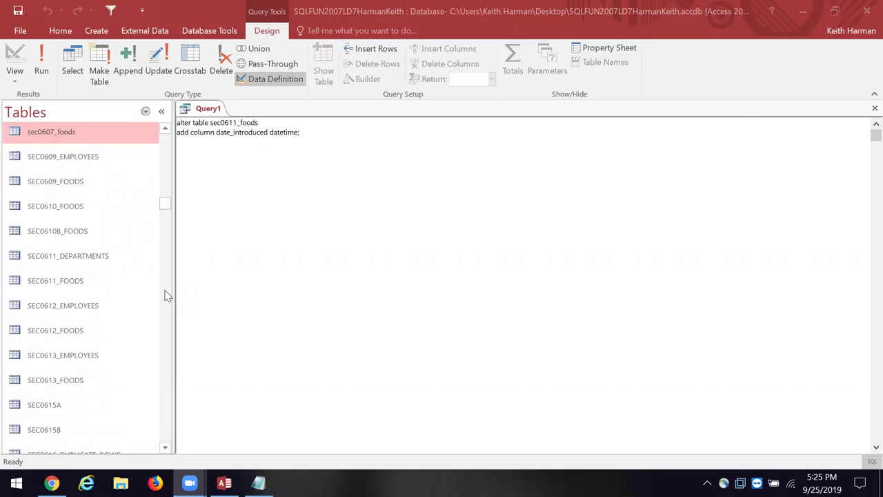
right_click(45, 280)
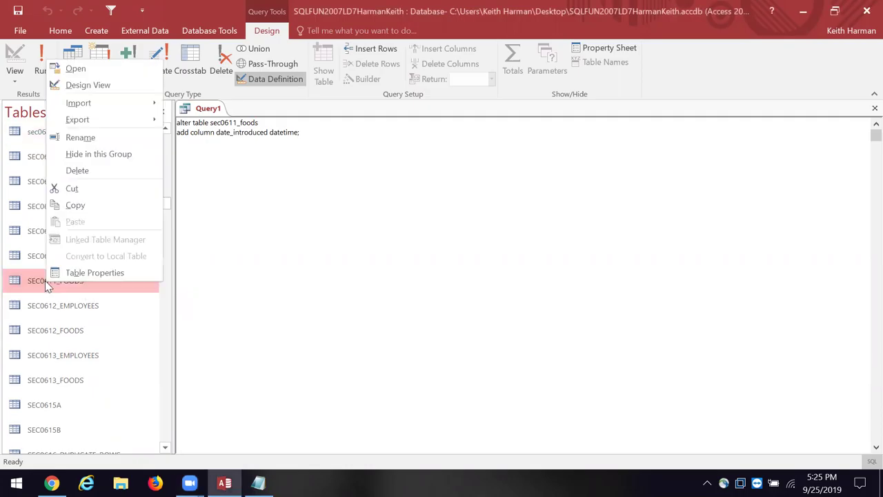
click(77, 69)
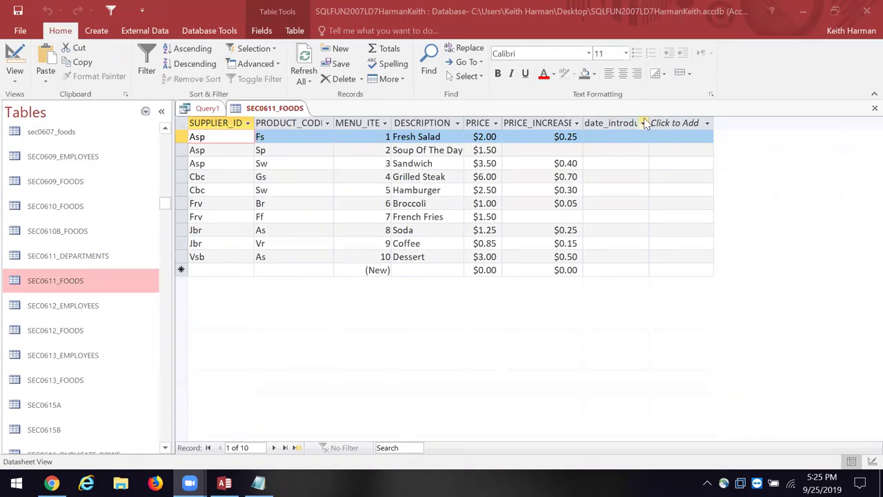
Show SEC0611_FOODS in Design View and inspect the properties of the date_introduced field.
right_click(289, 109)
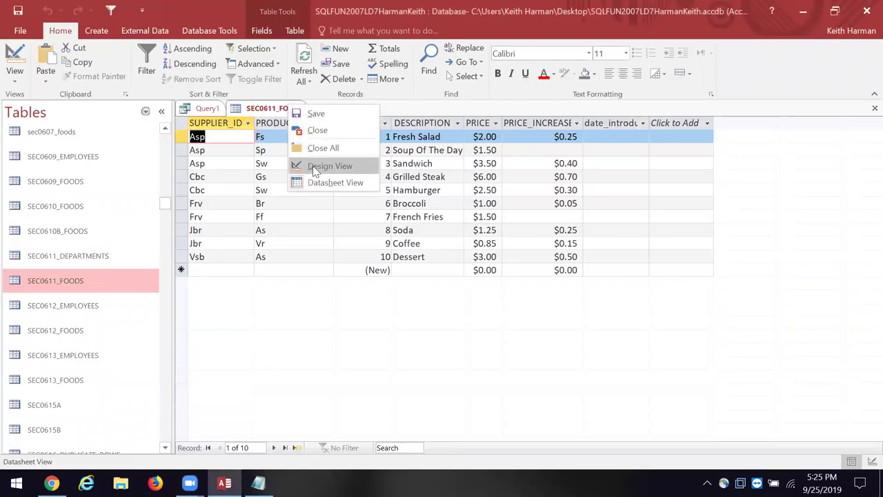
click(313, 165)
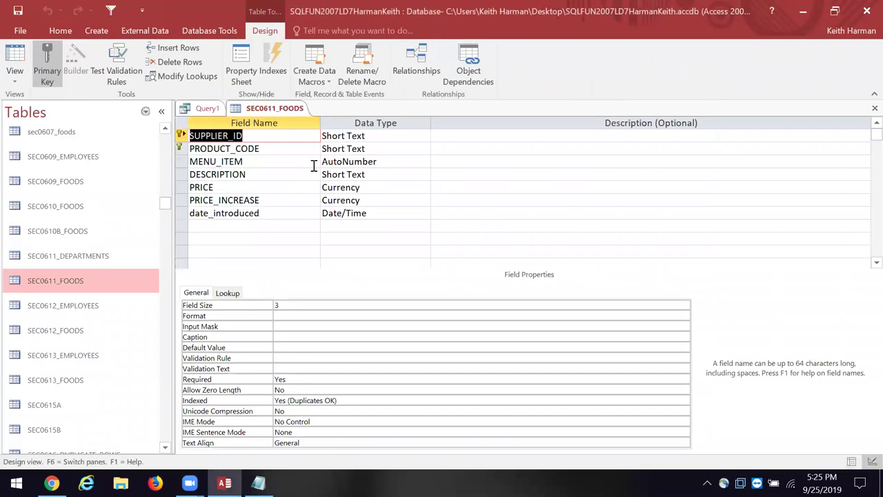
click(284, 215)
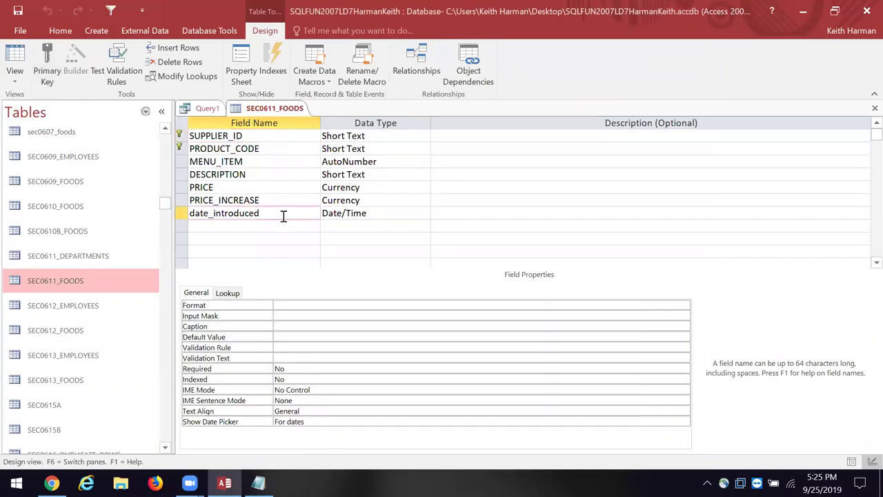
Rename the date_introduced field of SEC0611_FOODS to DATE_INTRODUCED and save the table design.
click(388, 211)
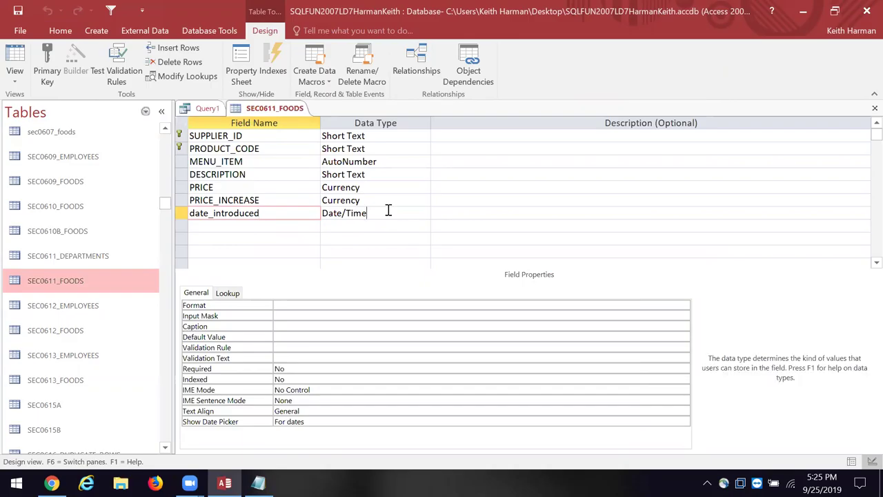
click(278, 213)
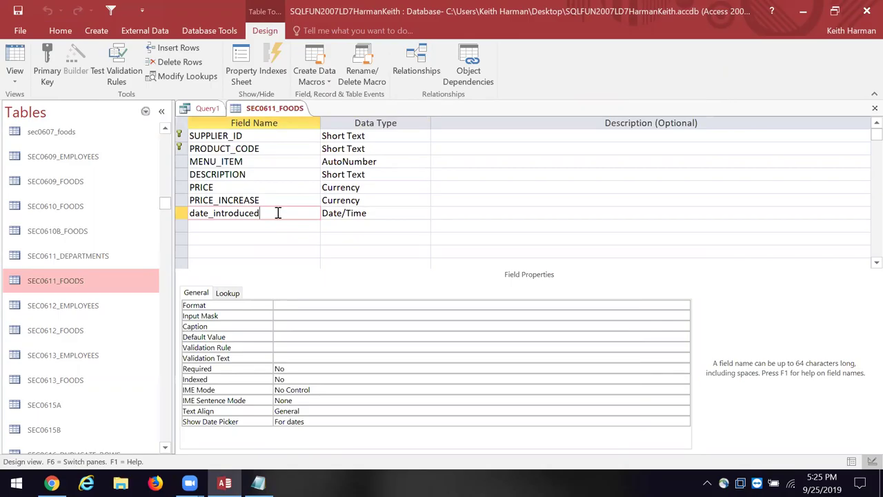
key(BackSpace)
key(BackSpace)
key(BackSpace)
key(BackSpace)
key(BackSpace)
key(BackSpace)
key(BackSpace)
key(BackSpace)
key(BackSpace)
key(BackSpace)
key(BackSpace)
key(BackSpace)
key(BackSpace)
key(BackSpace)
key(BackSpace)
key(Caps_Lock)
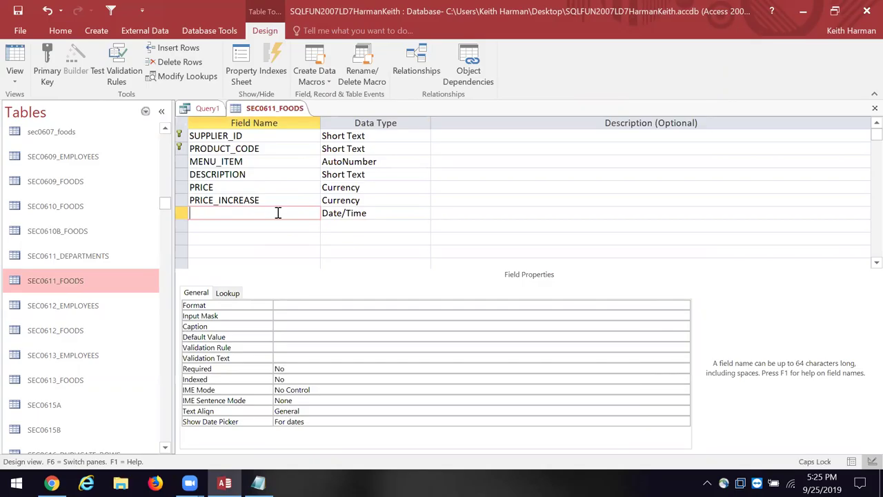
text(DATE_INTRODU)
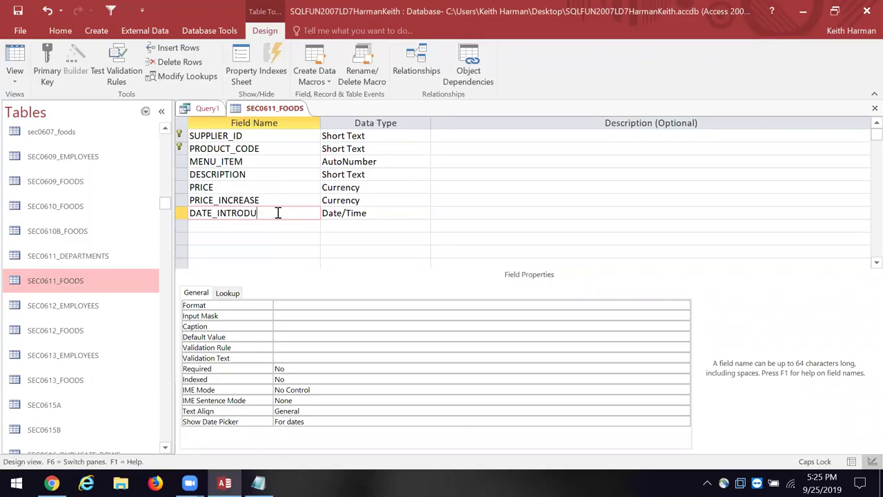
text(CED)
click(271, 260)
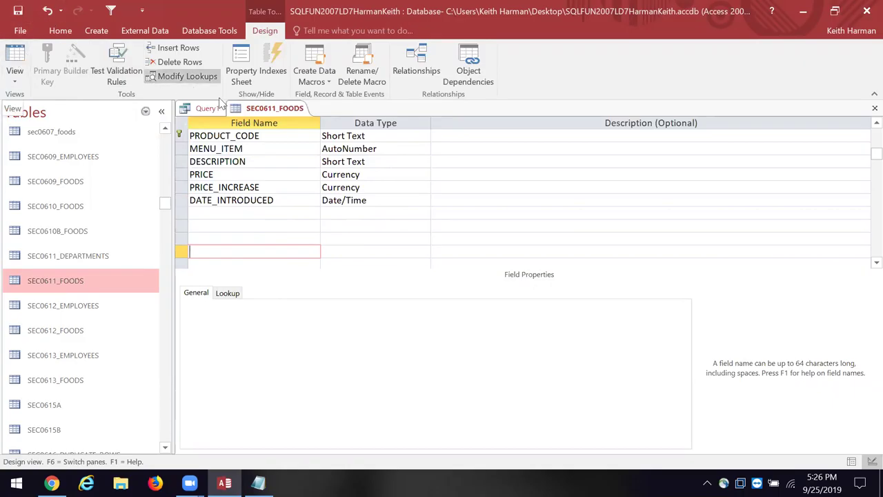
right_click(276, 109)
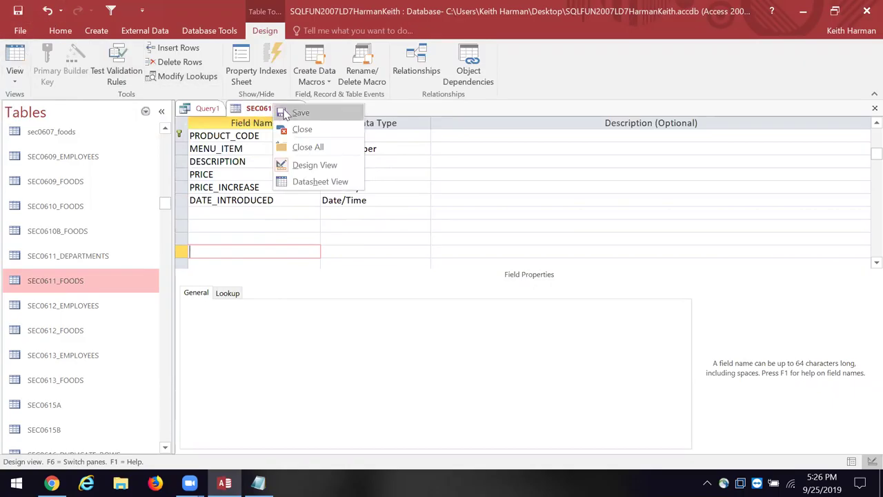
click(284, 114)
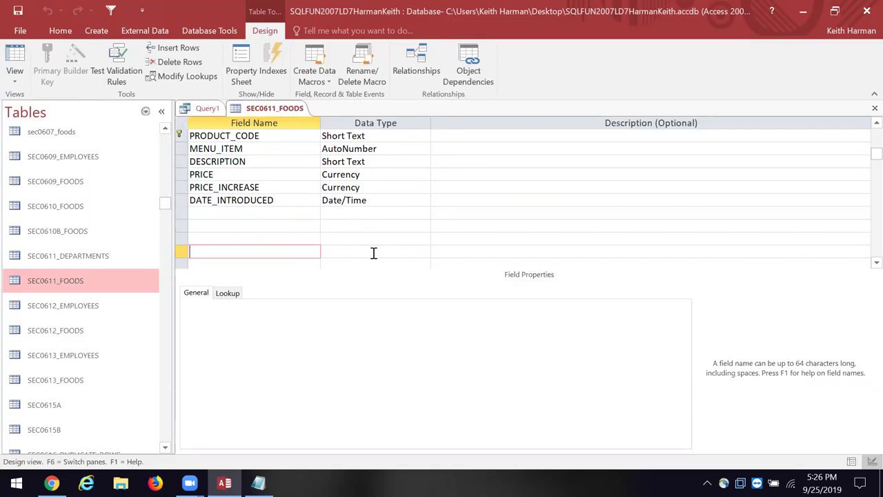
Show SEC0611_FOODS in Datasheet View and widen the PRODUCT_CODE, MENU_ITEM, PRICE_INCREASE and DATE_INTRODUCED columns to fit their headings.
click(16, 55)
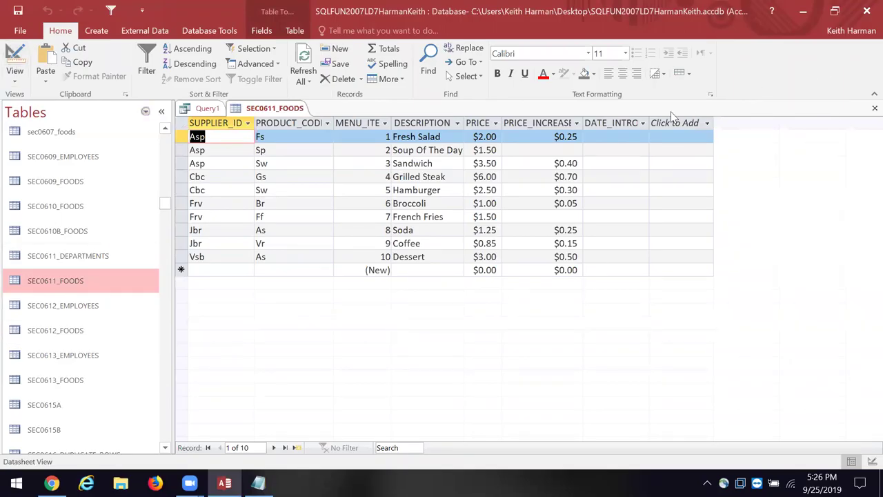
drag(648, 123, 676, 123)
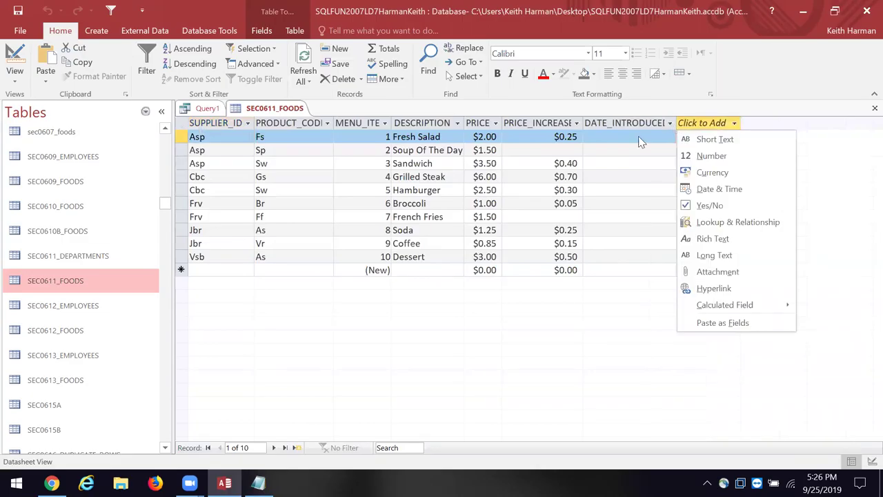
click(613, 329)
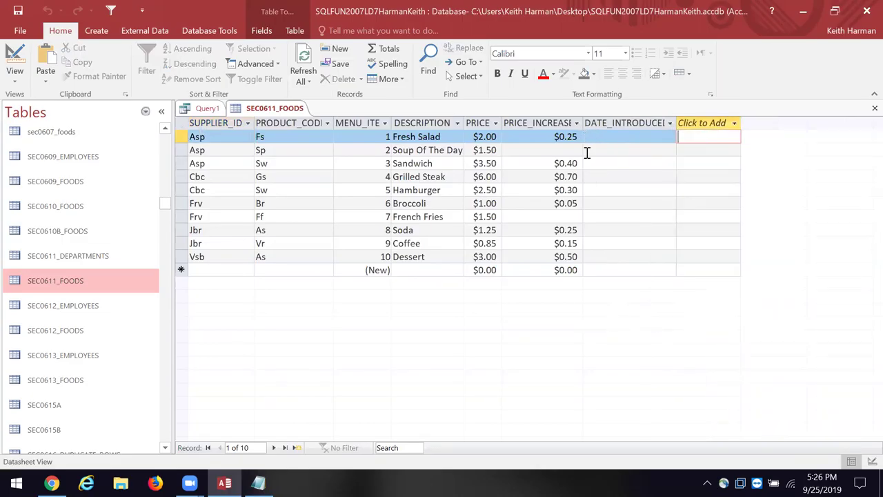
drag(581, 123, 587, 123)
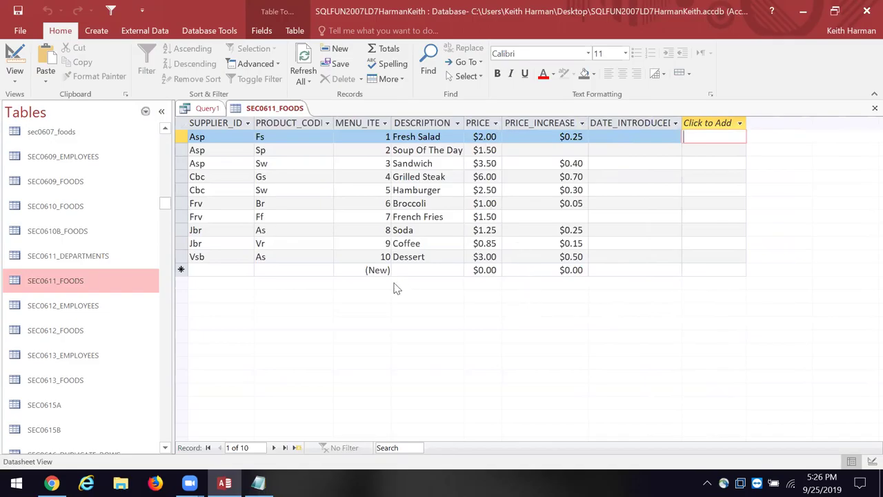
double_click(393, 122)
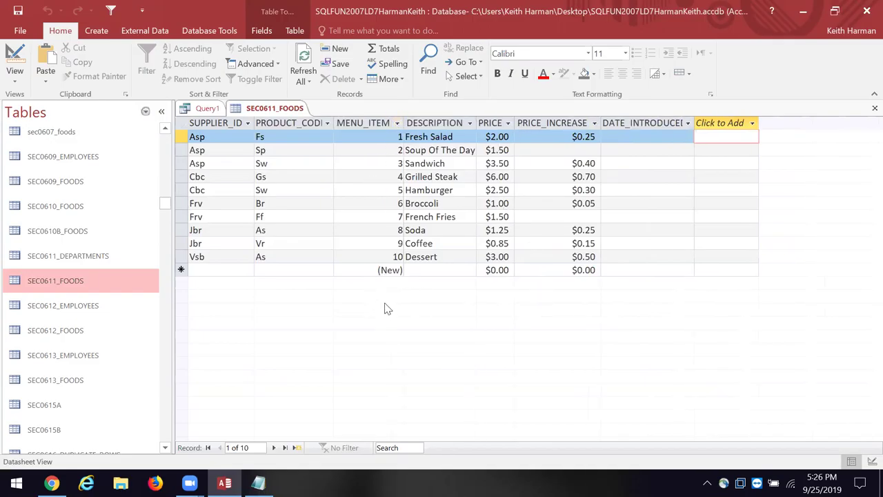
double_click(333, 123)
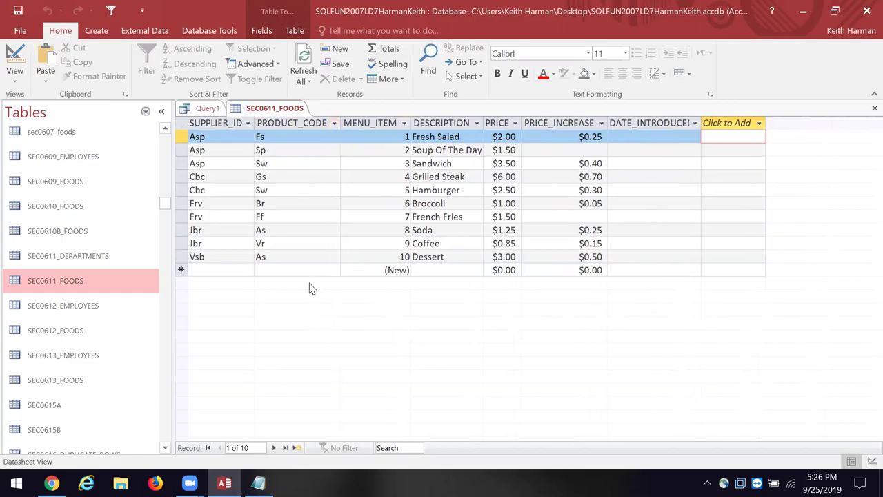
click(695, 123)
click(694, 123)
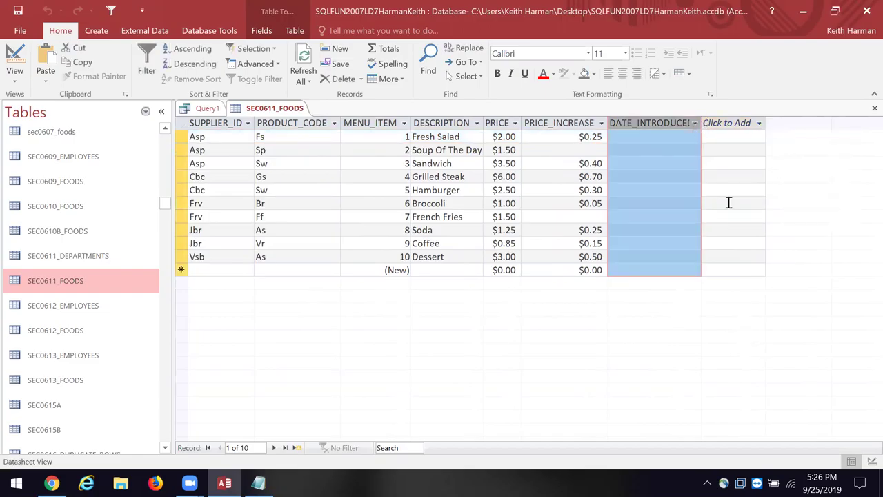
double_click(701, 123)
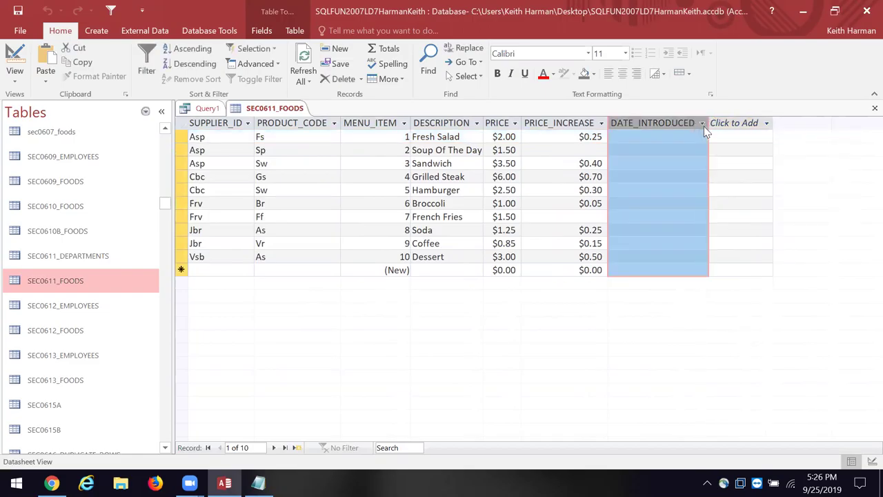
Show the date picker for DATE_INTRODUCED in the Fresh Salad record and close it without choosing a date.
click(668, 164)
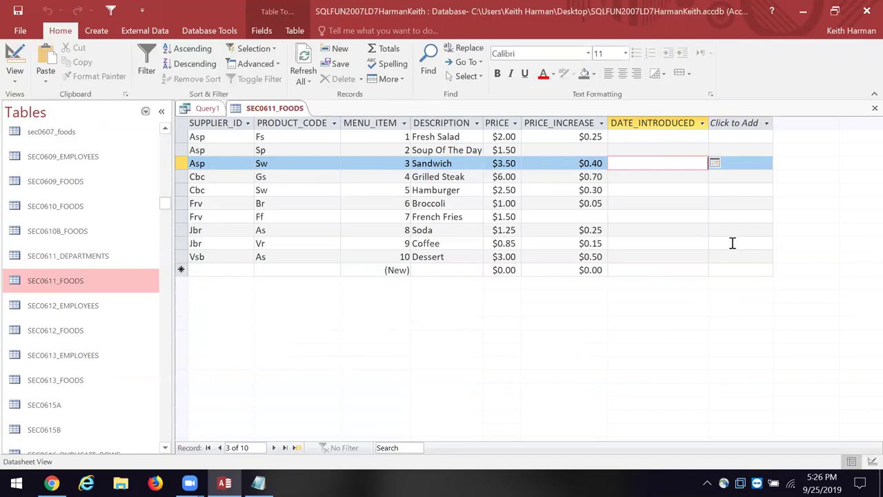
click(696, 136)
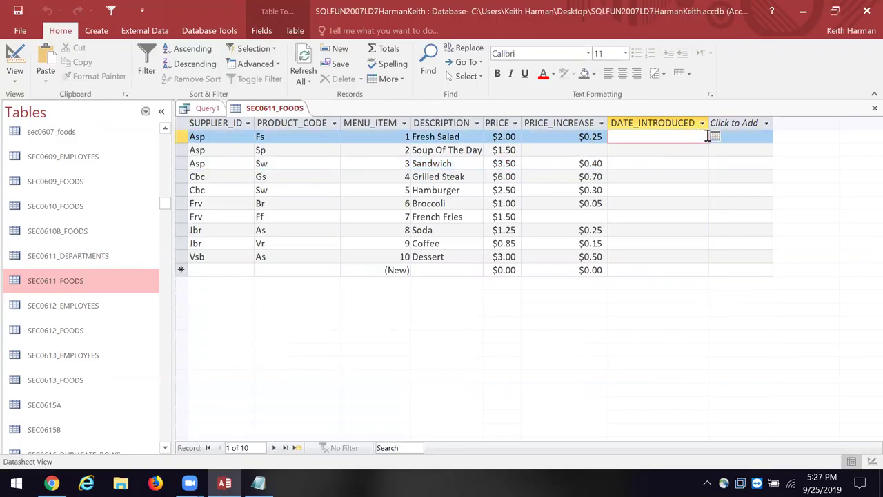
click(715, 137)
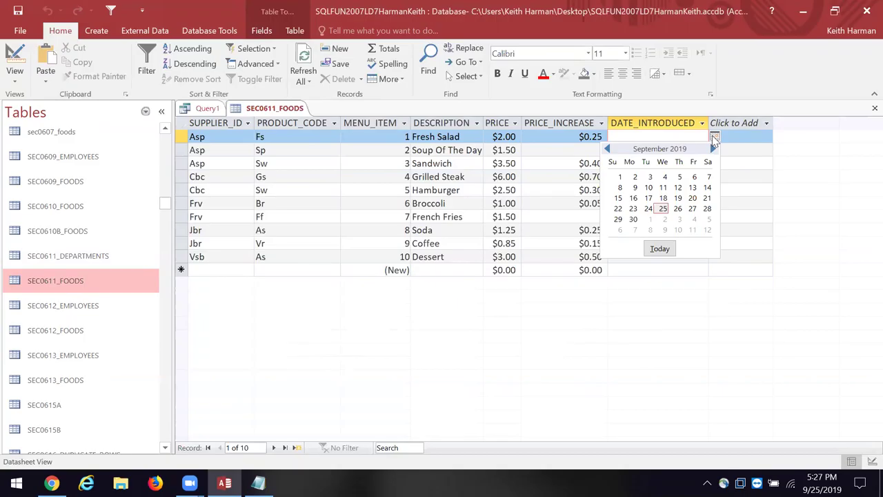
click(310, 333)
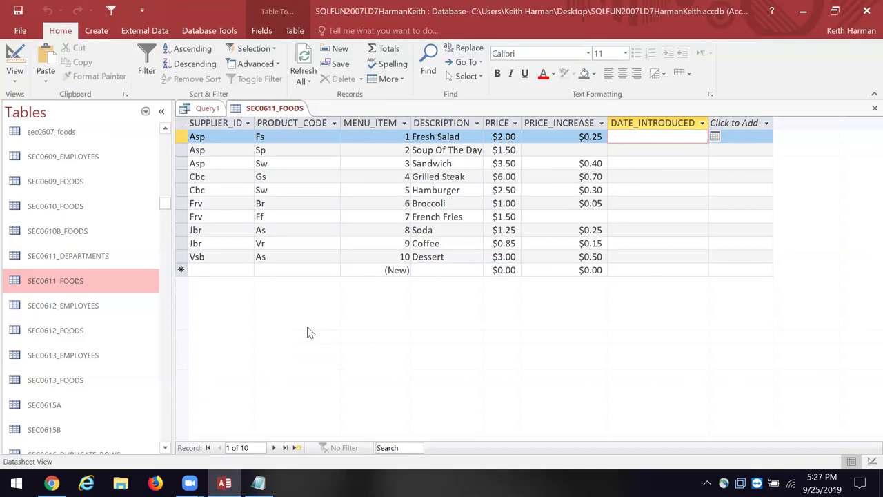
Open the SEC0612_FOODS table in Design View and set the DESCRIPTION field size to 25.
click(89, 330)
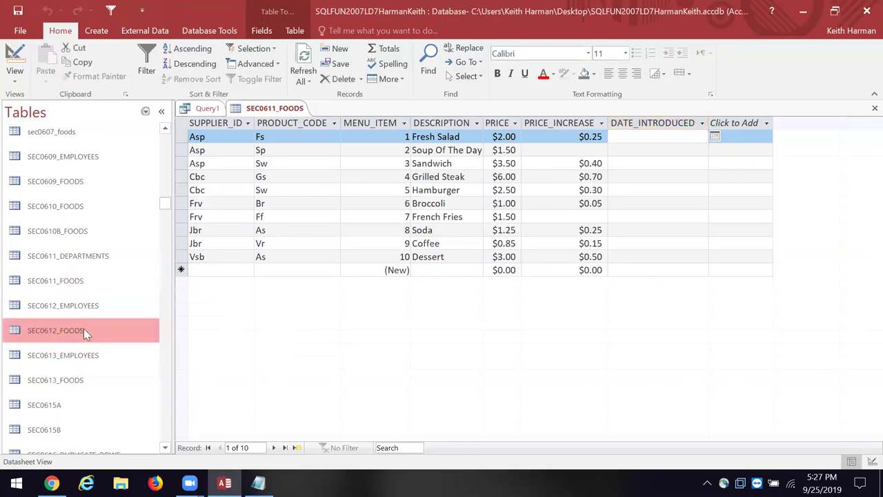
right_click(84, 329)
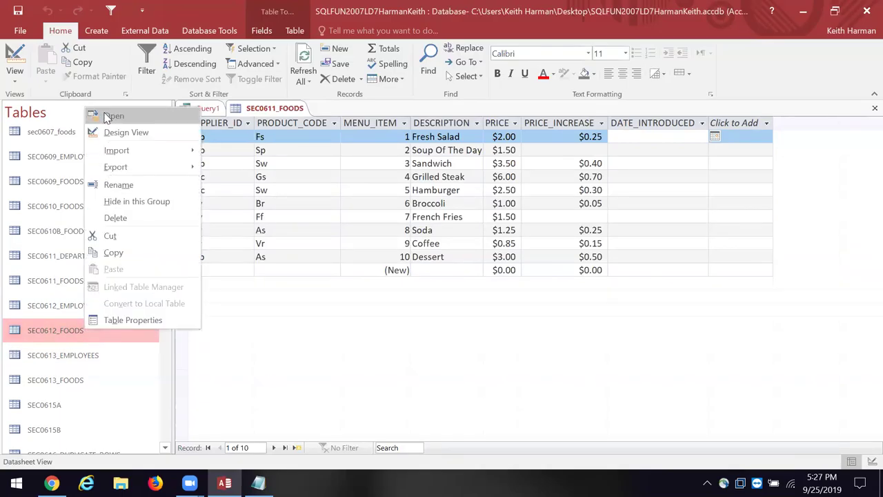
click(118, 132)
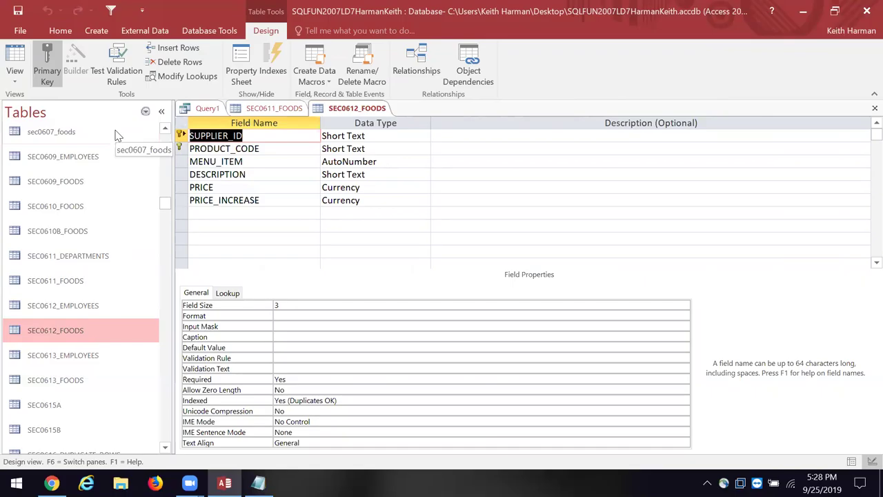
click(270, 177)
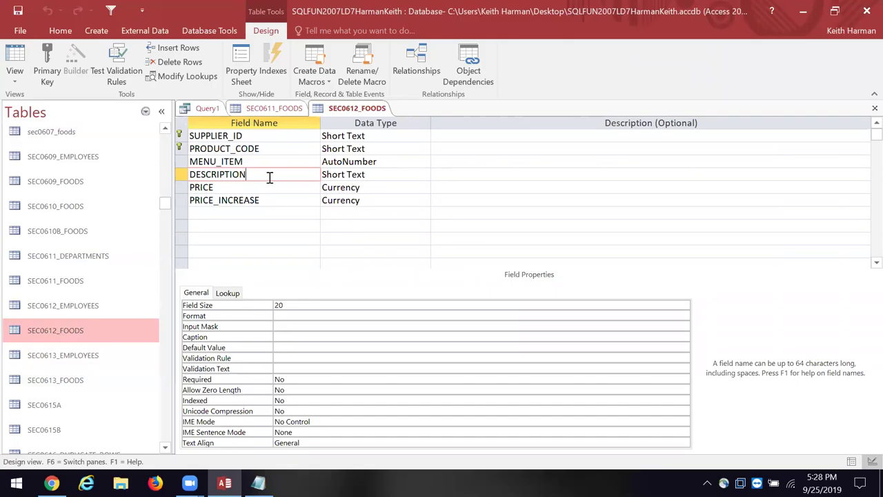
click(294, 306)
key(BackSpace)
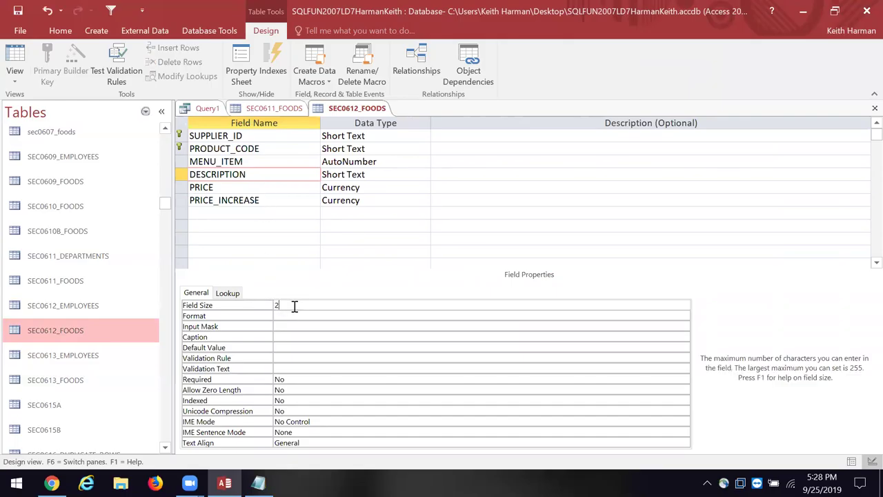
text(5)
Review the data types available for DESCRIPTION, keep Short Text, and save SEC0612_FOODS while switching to Datasheet View.
click(424, 175)
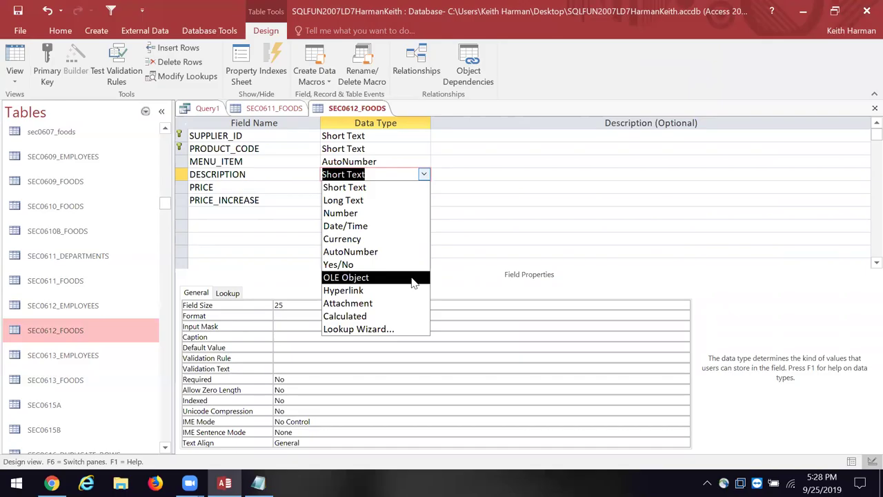
click(583, 75)
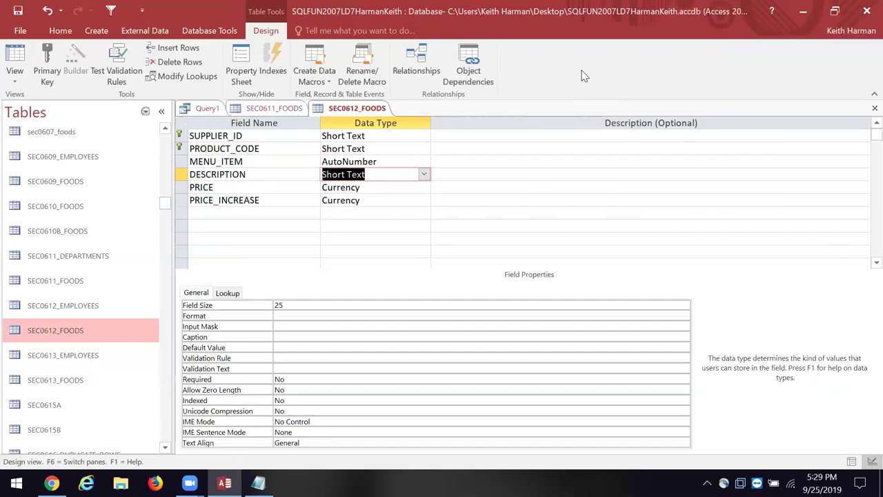
click(15, 55)
click(424, 288)
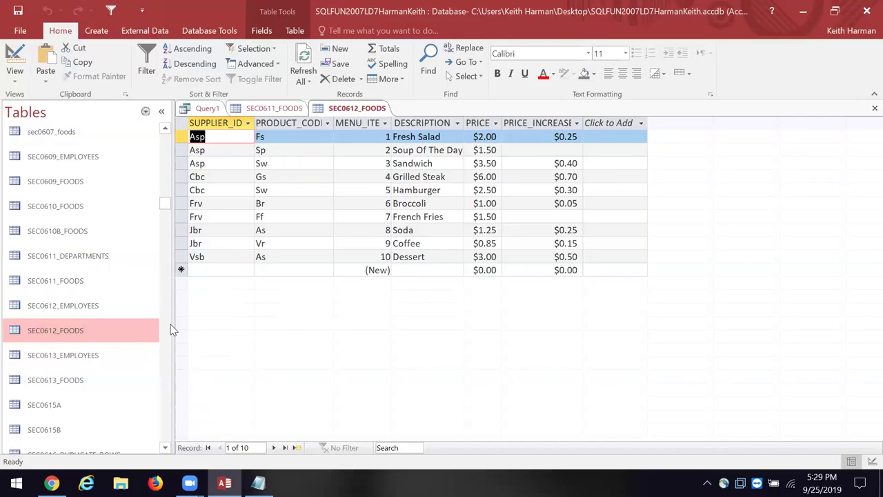
Open the SEC0613_FOODS table to view its records and switch it to Design View.
right_click(59, 379)
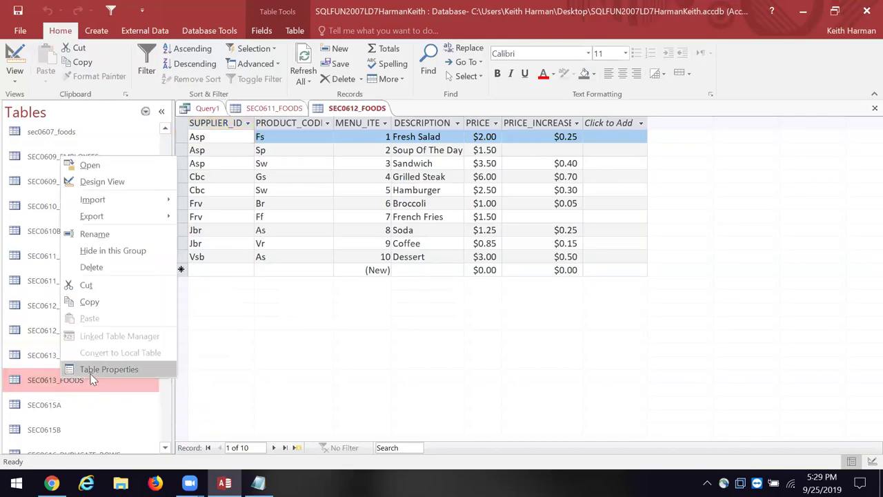
click(110, 165)
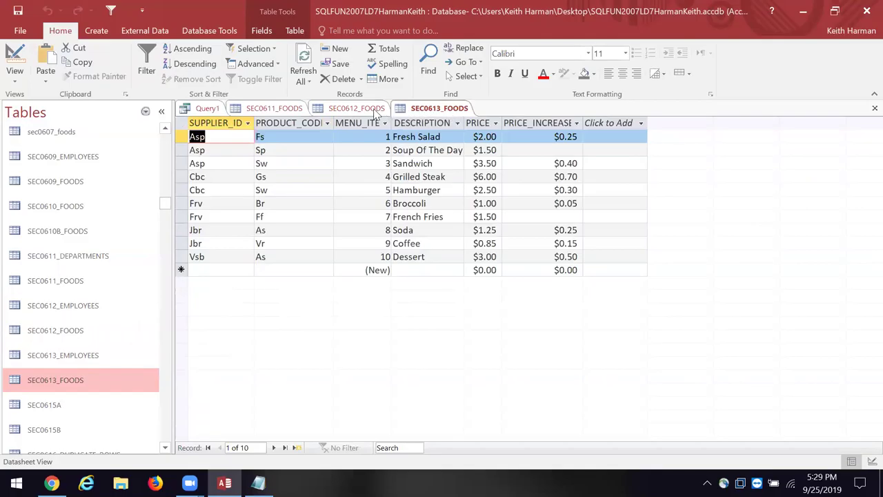
right_click(446, 110)
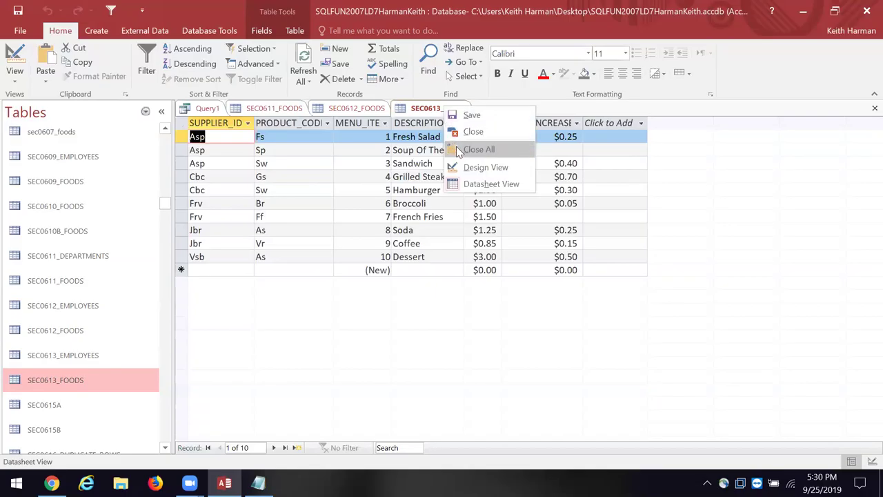
click(475, 167)
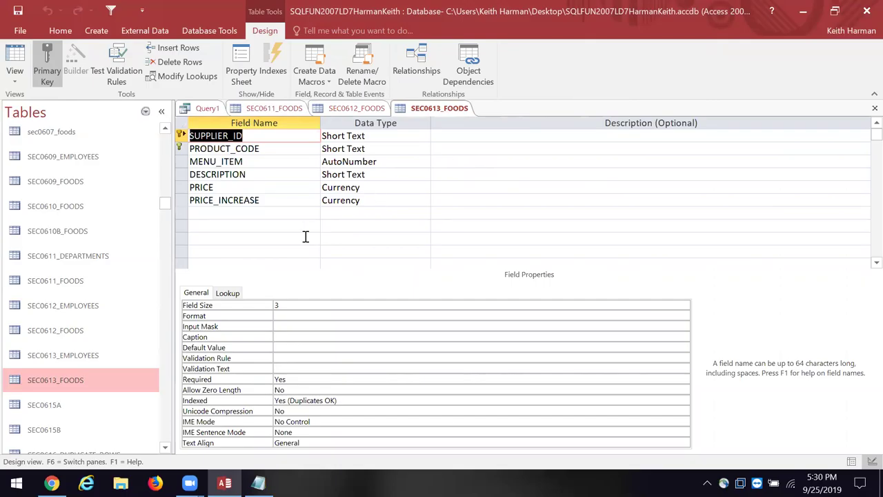
Delete the PRICE_INCREASE field from SEC0613_FOODS and save the table while switching to Datasheet View.
click(279, 201)
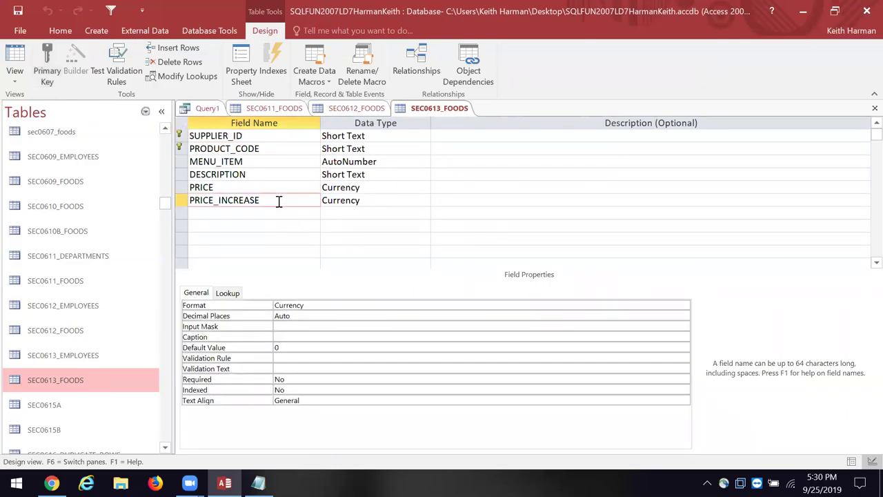
right_click(180, 206)
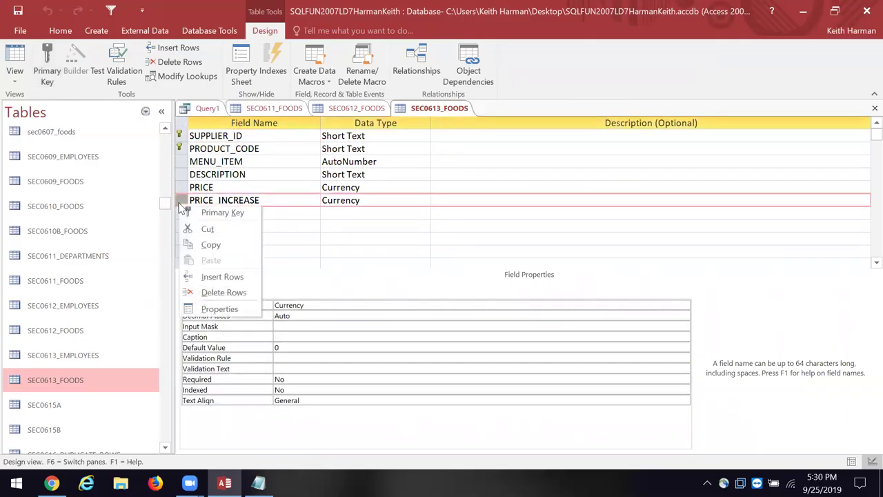
click(224, 292)
click(431, 287)
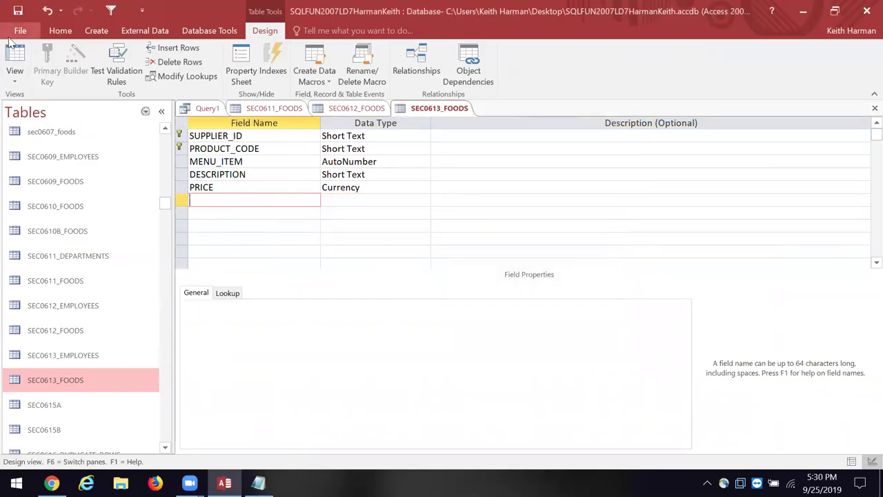
click(16, 57)
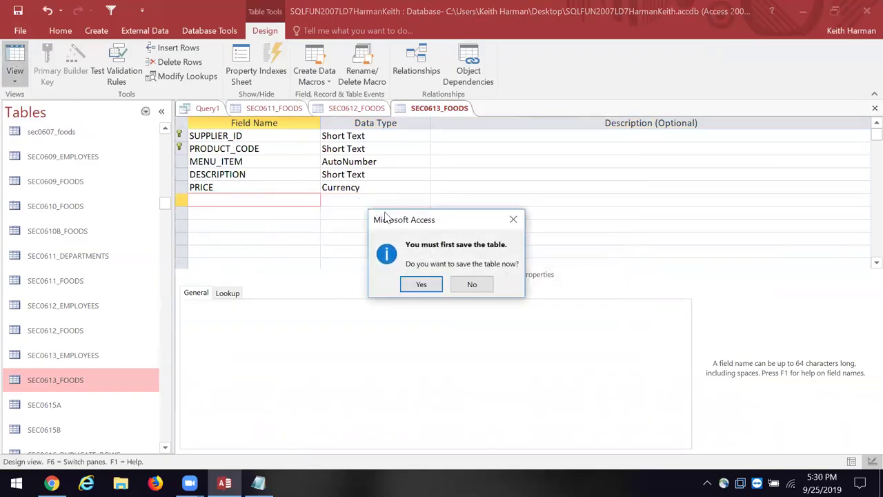
click(418, 283)
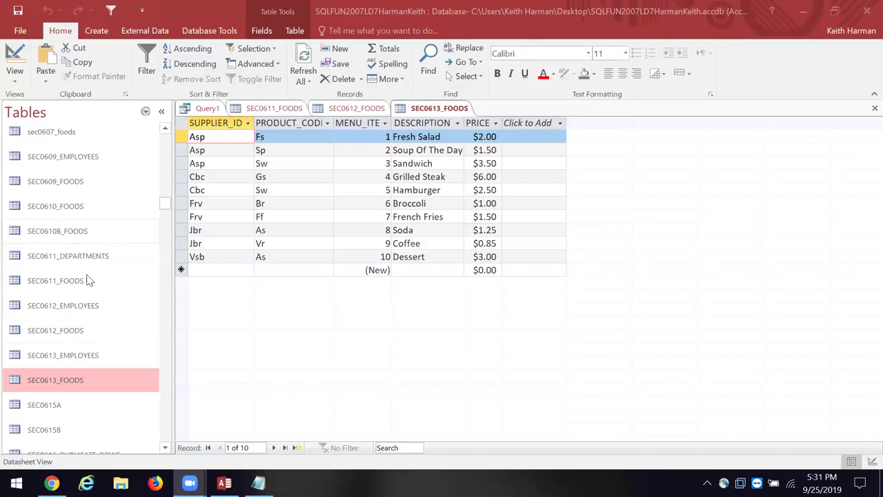
scroll(89, 363, down, 2)
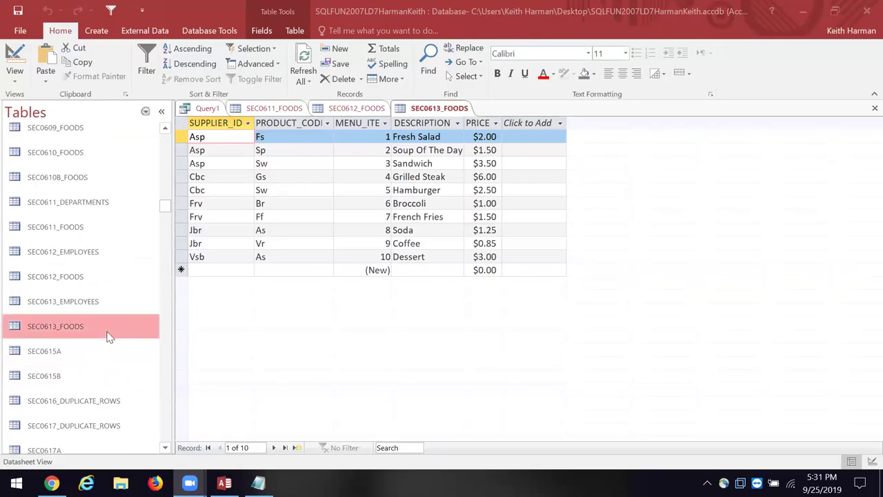
scroll(108, 336, down, 1)
scroll(108, 337, up, 1)
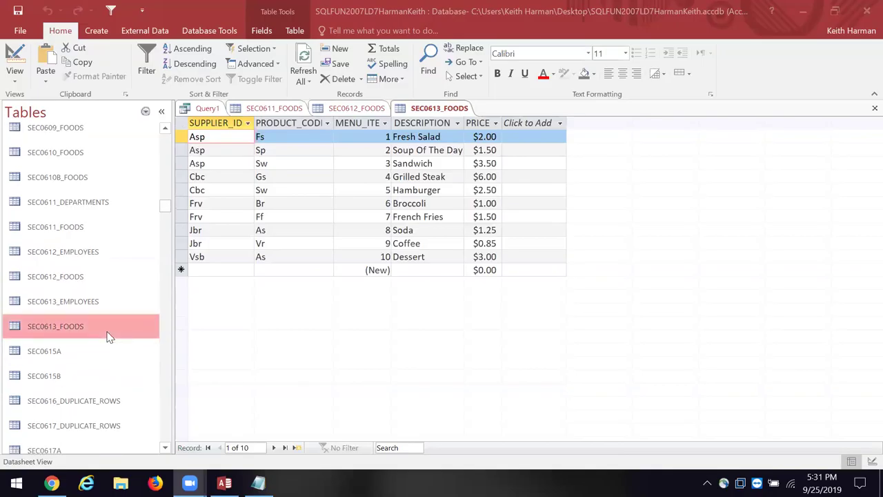